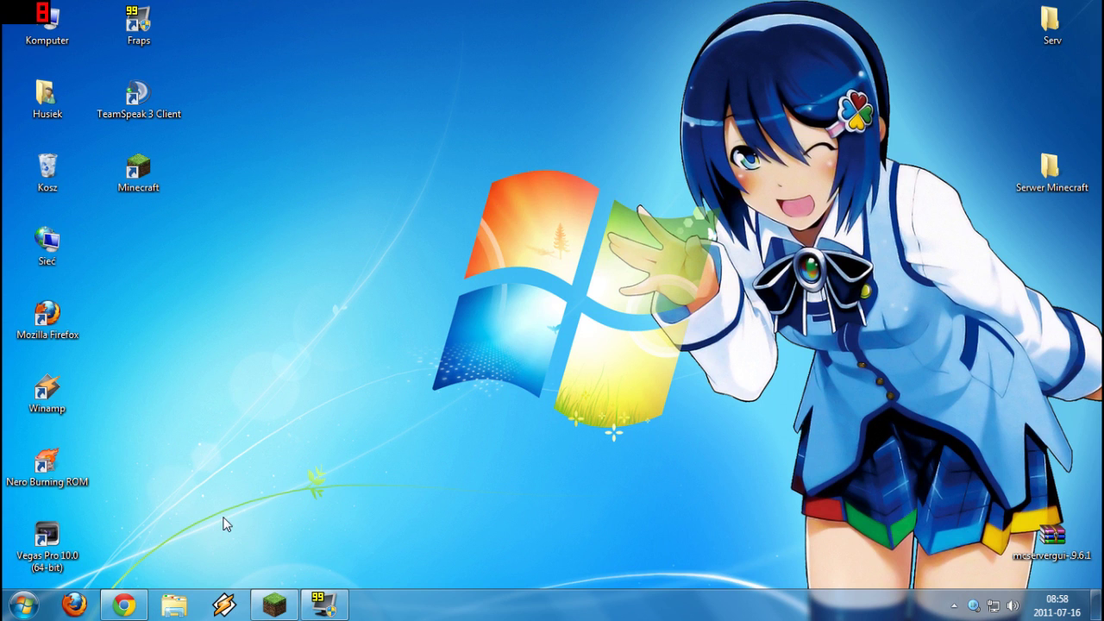
Step: Switch to Chrome, look over the Bukkit forums home page, and minimize the browser
mouse_move(130, 608)
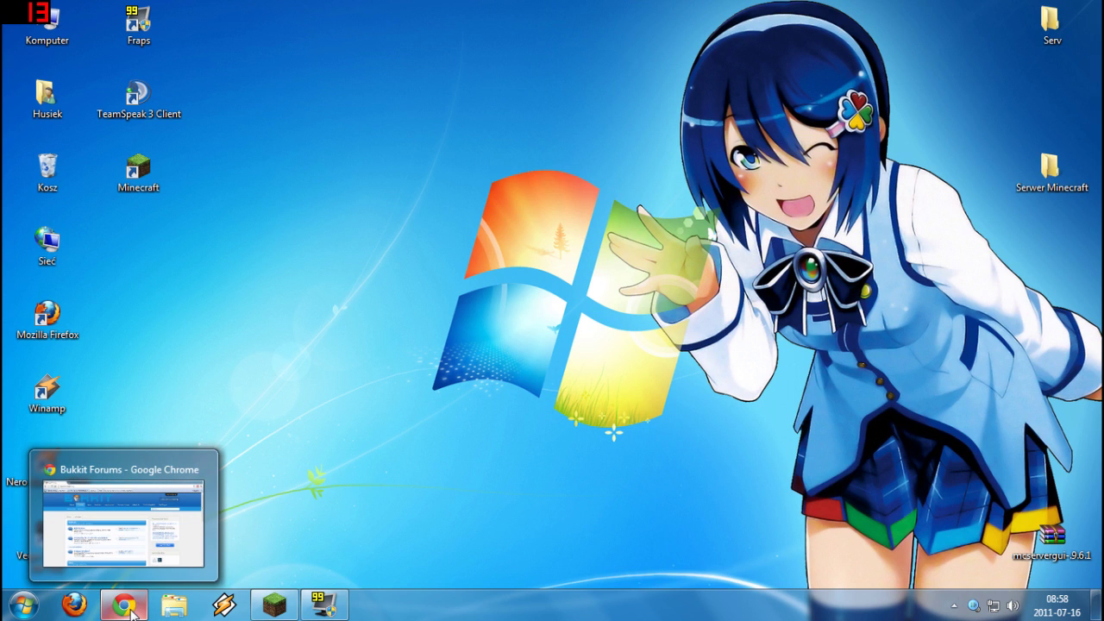
left_click(129, 608)
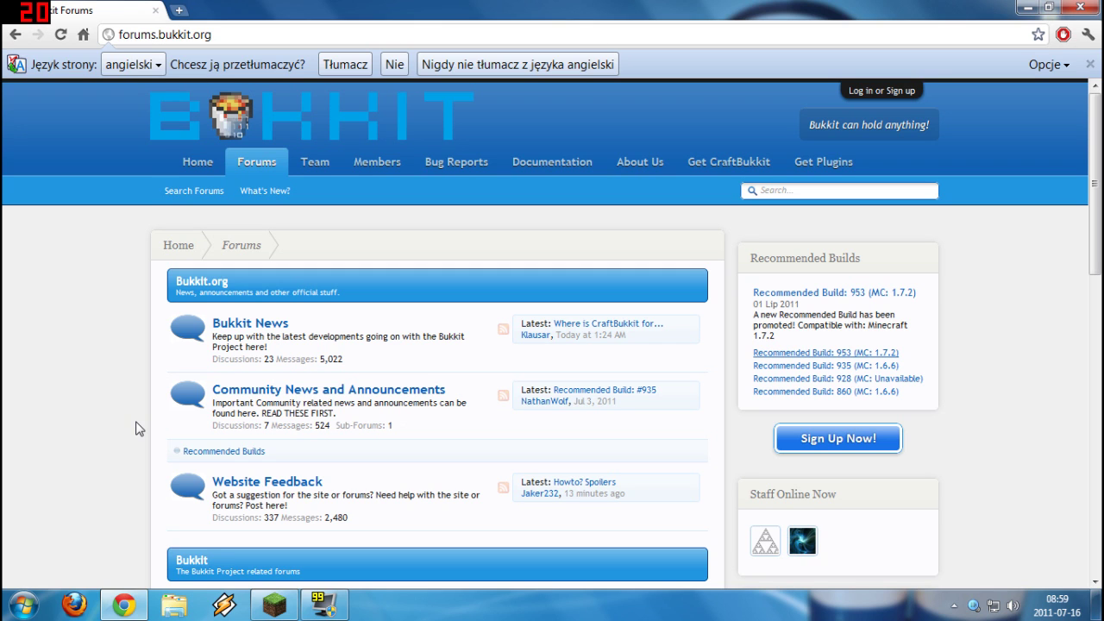
left_click(197, 121)
left_click(1026, 7)
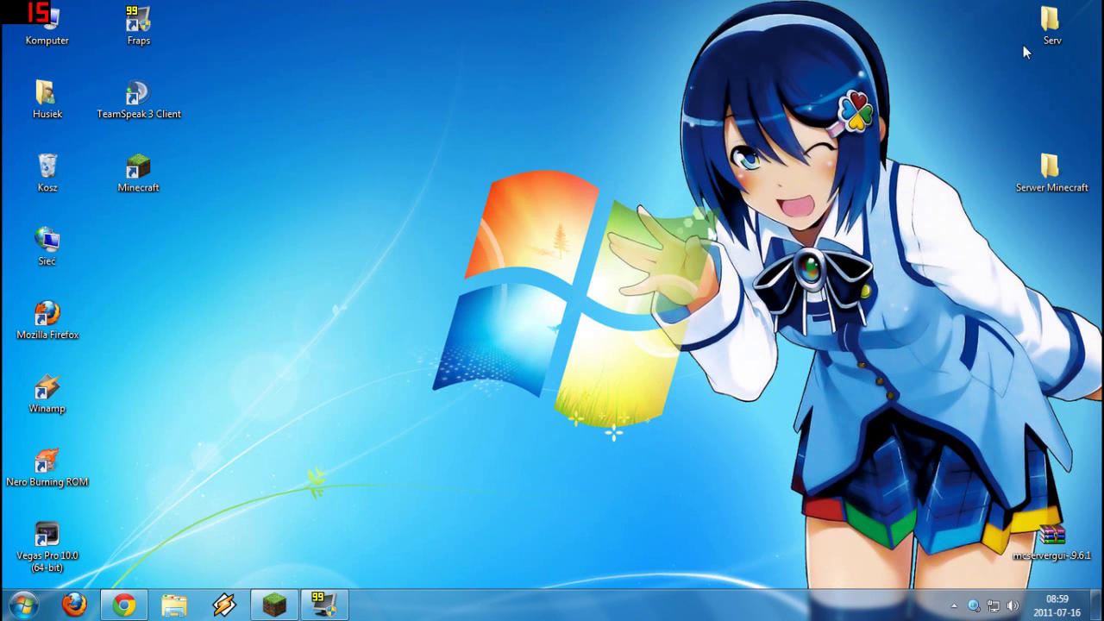
Step: Check the contents of the Serwer Minecraft folder on the desktop, then close it
left_click(1024, 160)
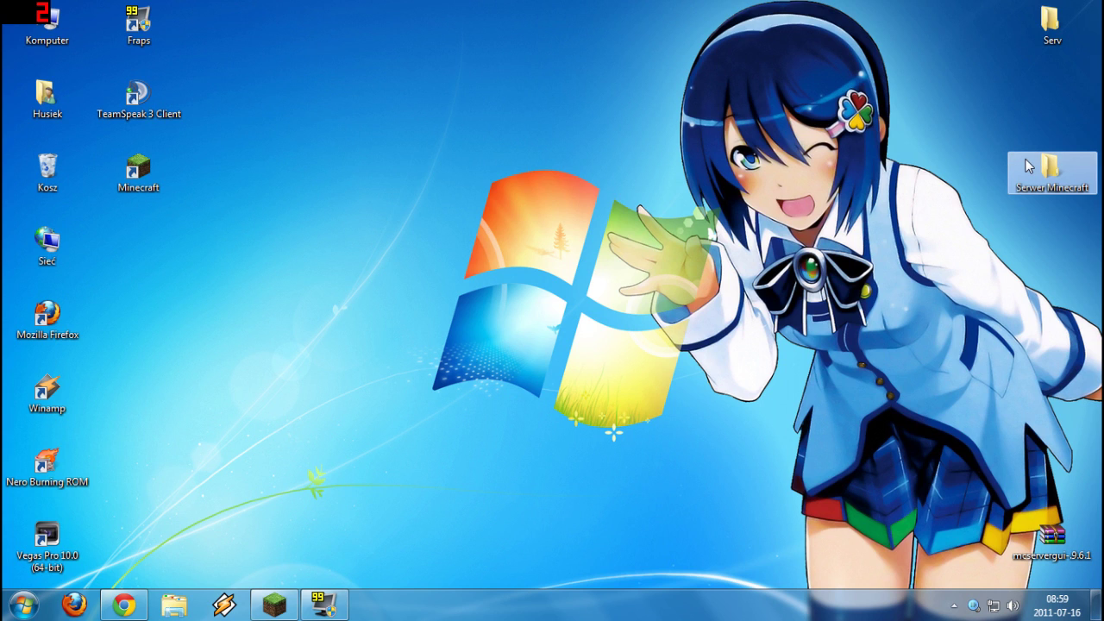
double_click(1038, 177)
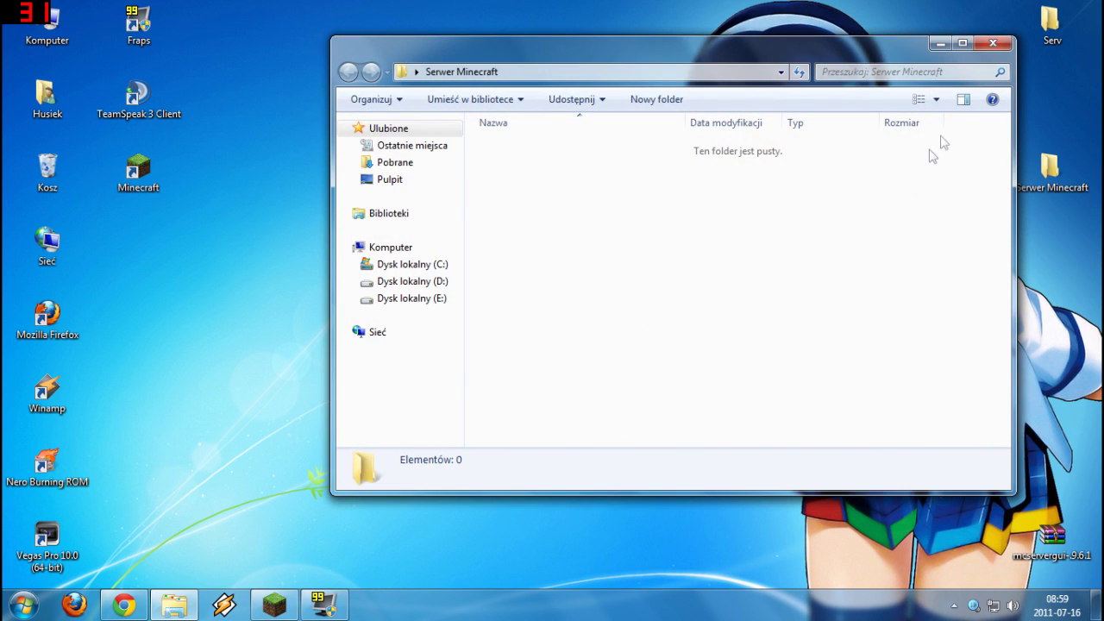
left_click(985, 46)
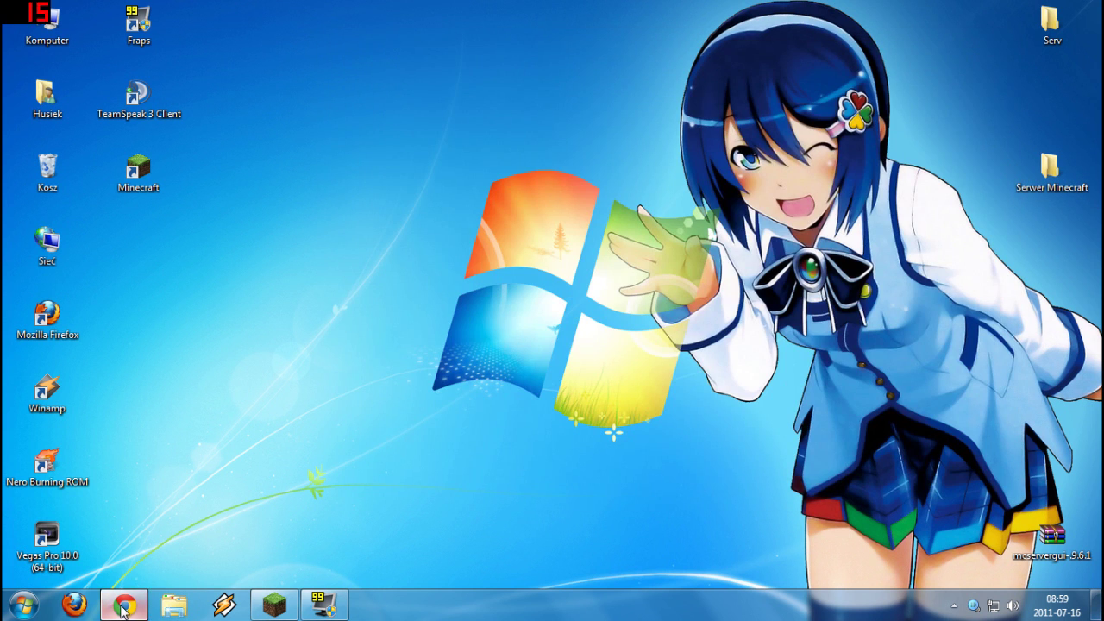
Step: In Chrome, download craftbukkit-0.0.1-SNAPSHOT.jar from Recommended Build 953 into the desktop folder Serwer Minecraft and close the build page
left_click(124, 605)
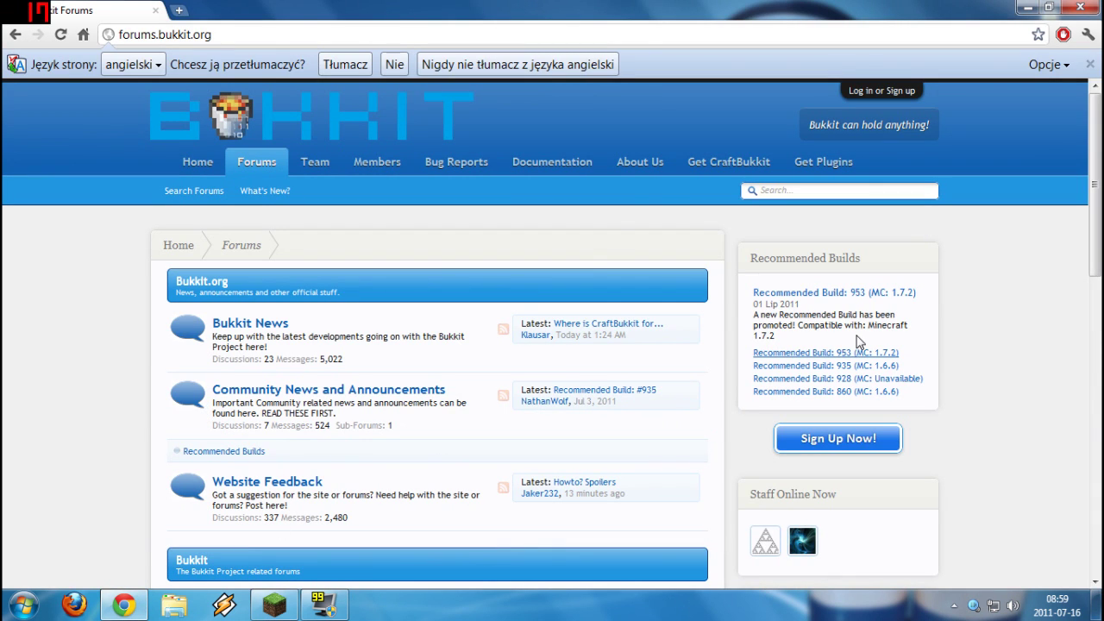
left_click(872, 294)
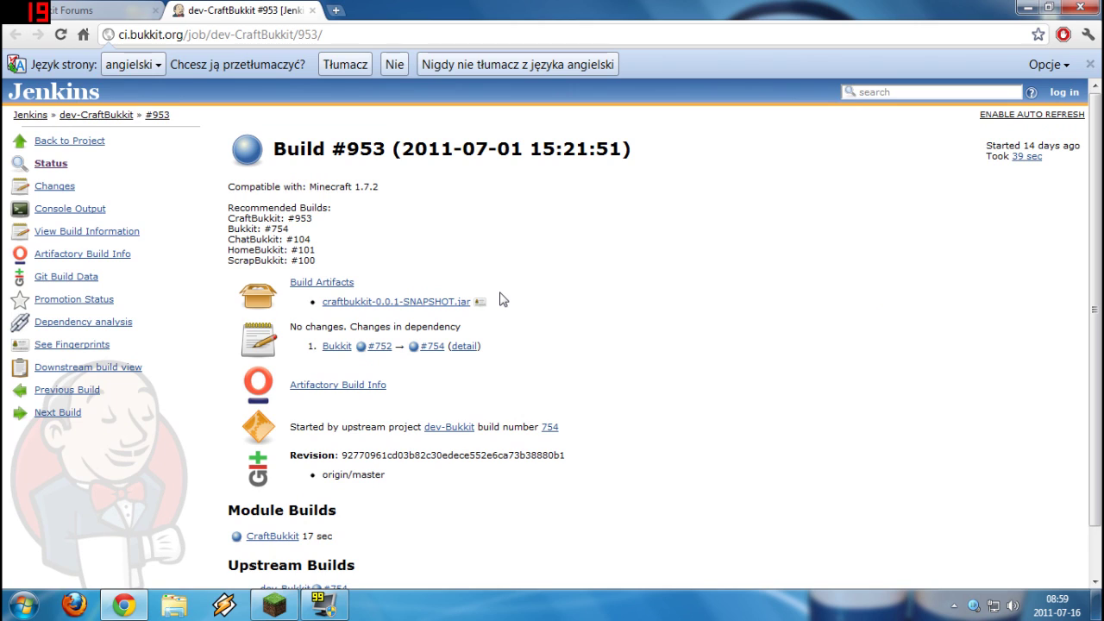
left_click(377, 302)
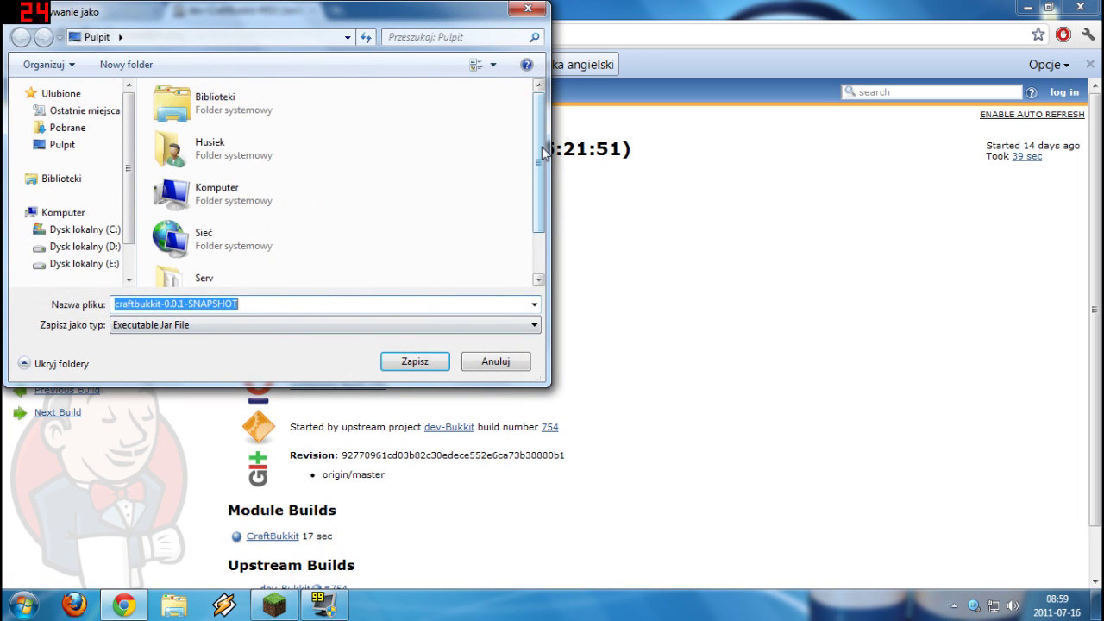
left_click_drag(538, 148, 535, 250)
double_click(264, 276)
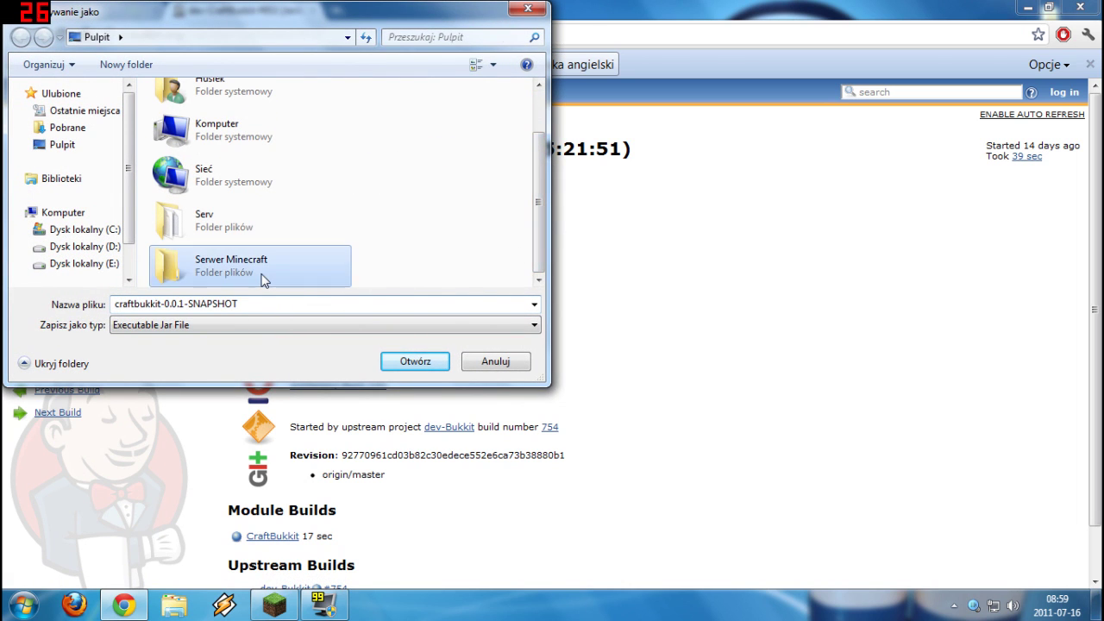
left_click(416, 362)
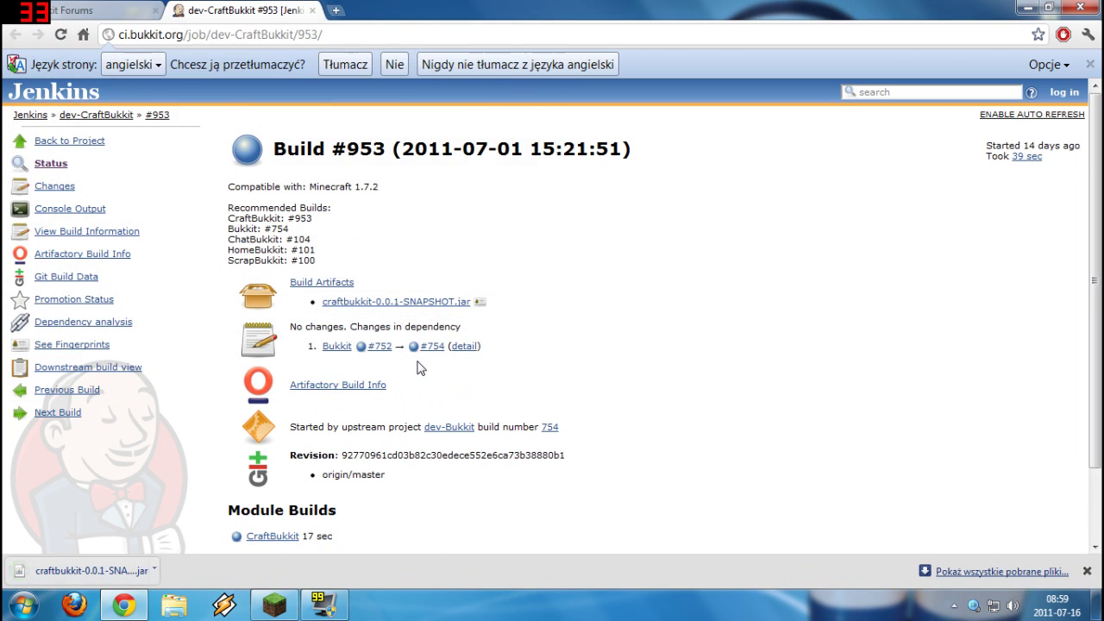
left_click(312, 10)
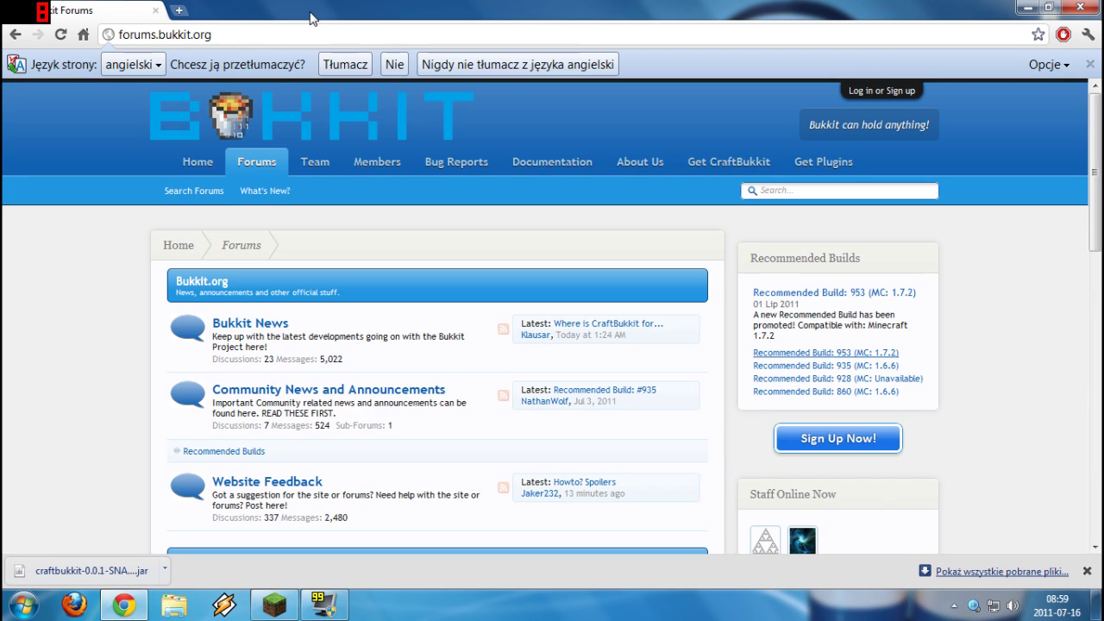
Step: Check the Serwer Minecraft folder on the desktop for the downloaded craftbukkit-0.0.1-SNAPSHOT file
left_click(1026, 8)
double_click(1051, 168)
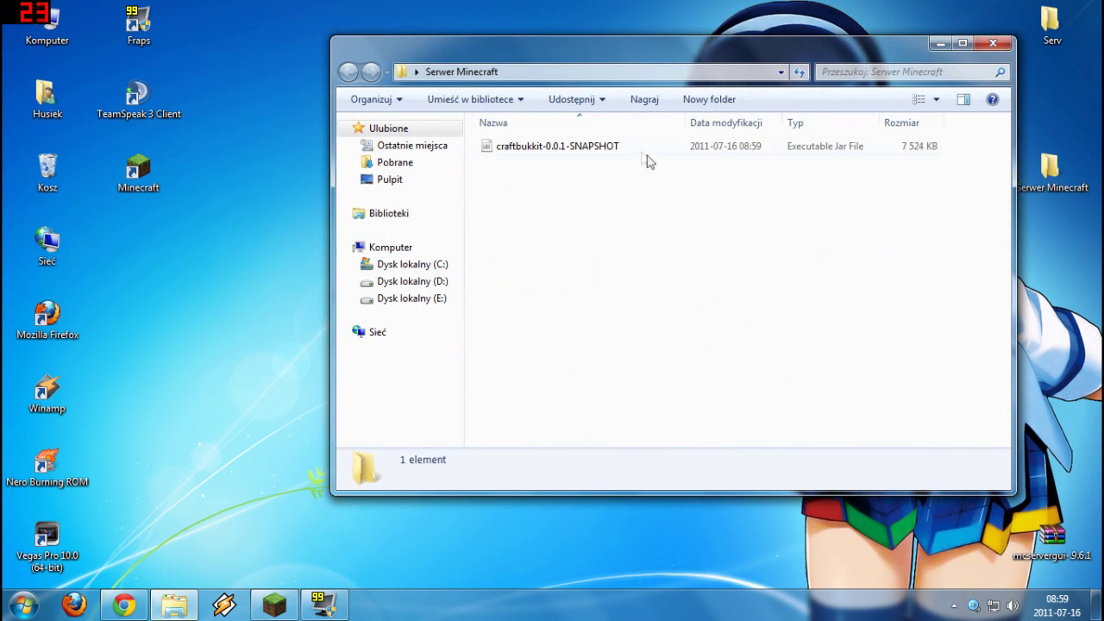
left_click(642, 148)
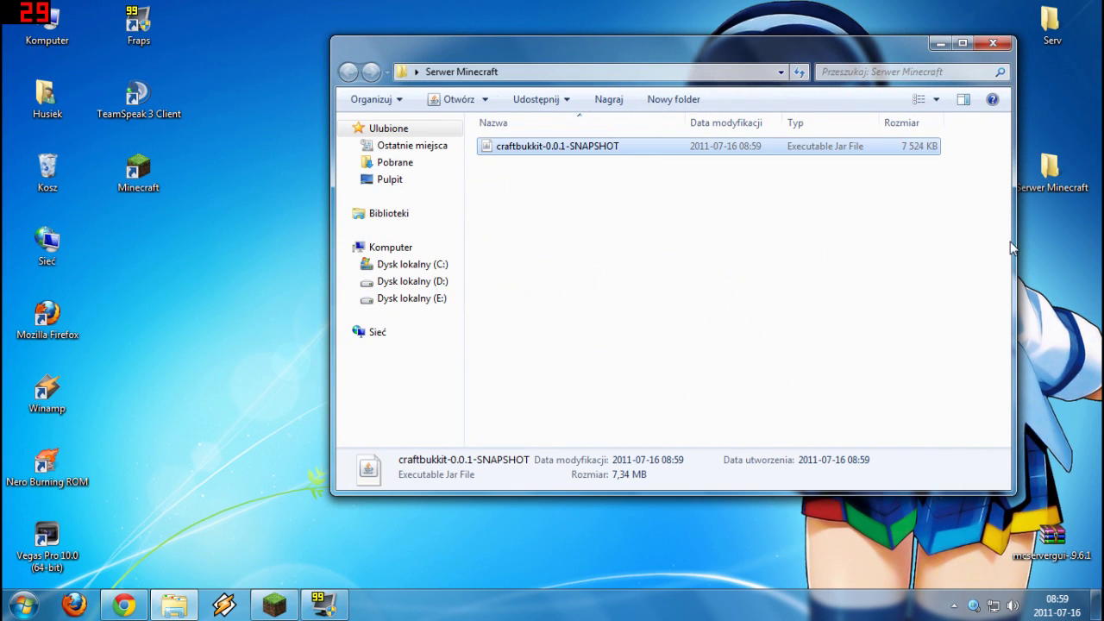
left_click(939, 43)
Step: Return to Chrome, bring up the BukkitWiki page "Setting up a server" at its Windows section, and dismiss the downloads bar
left_click(124, 604)
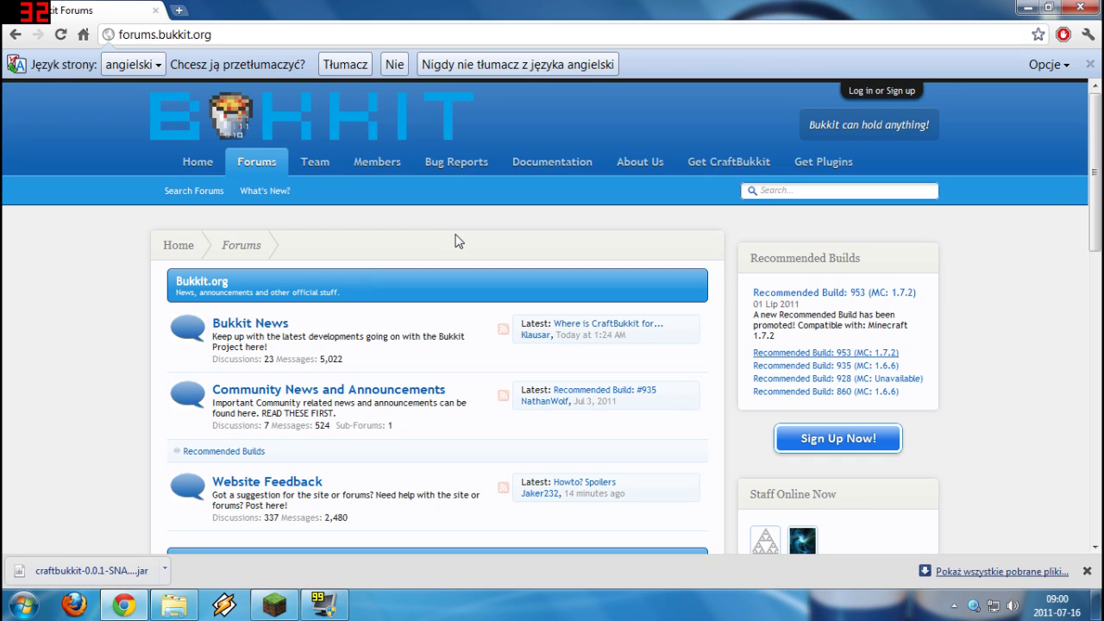
middle_click(699, 163)
left_click(204, 12)
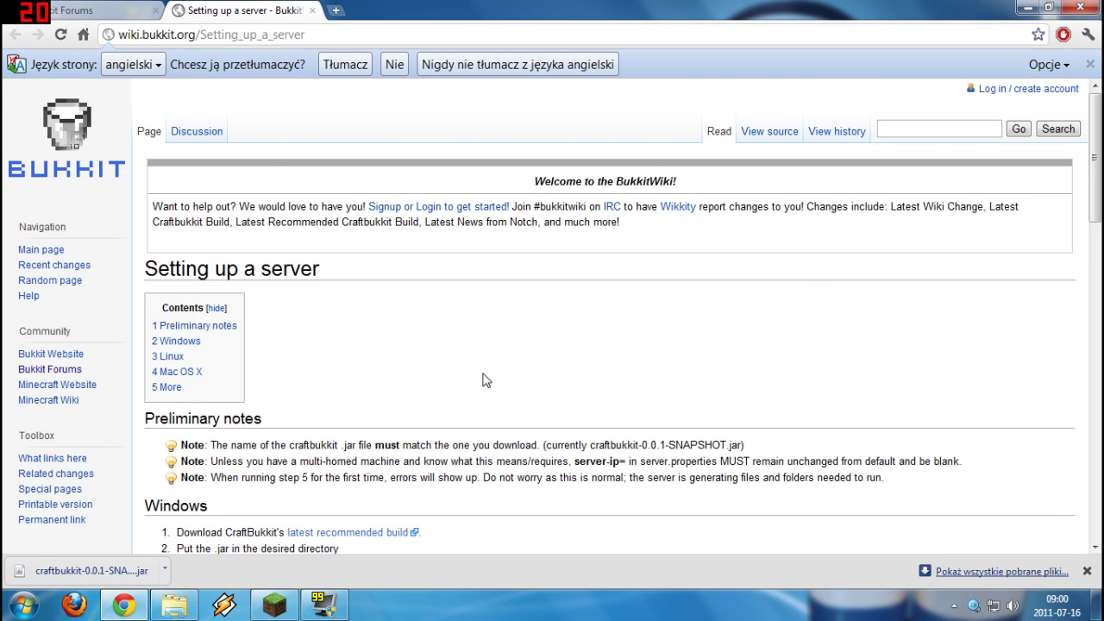
scroll(483, 380, "down", 4)
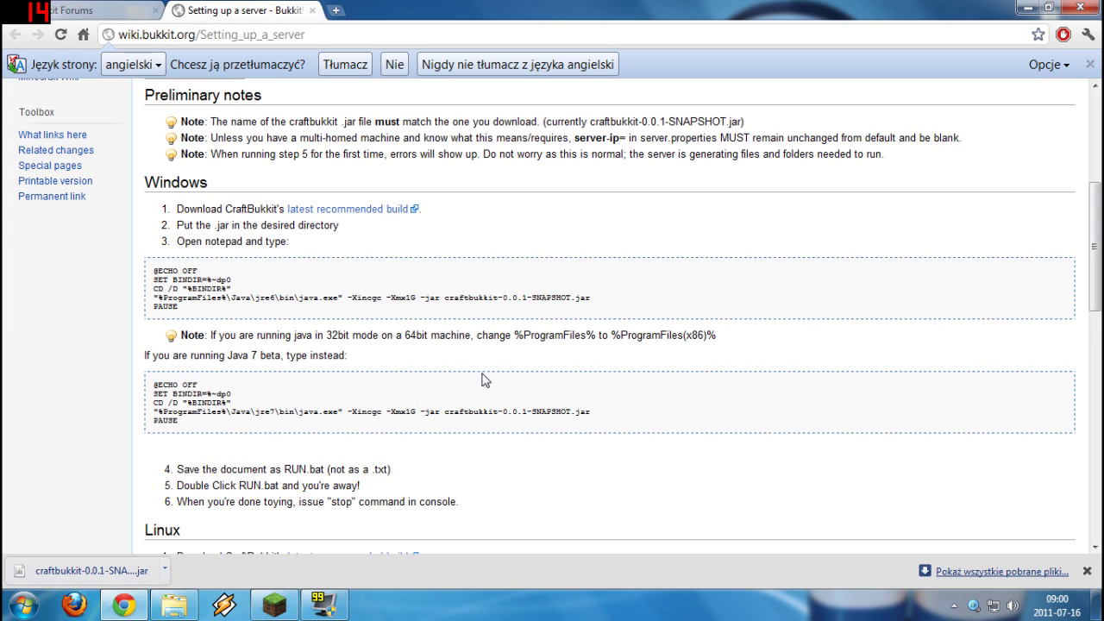
left_click(1086, 571)
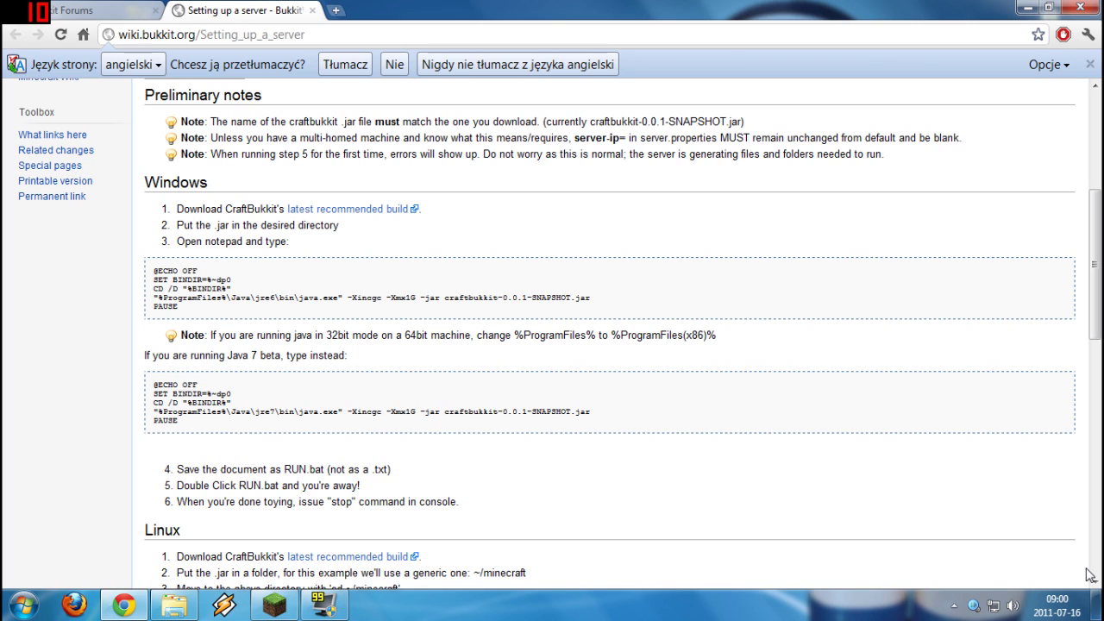
Step: Examine the Java 6 and Java 7 Windows launch scripts and the note about changing %ProgramFiles% to %ProgramFiles(x86)%
left_click_drag(155, 307, 155, 270)
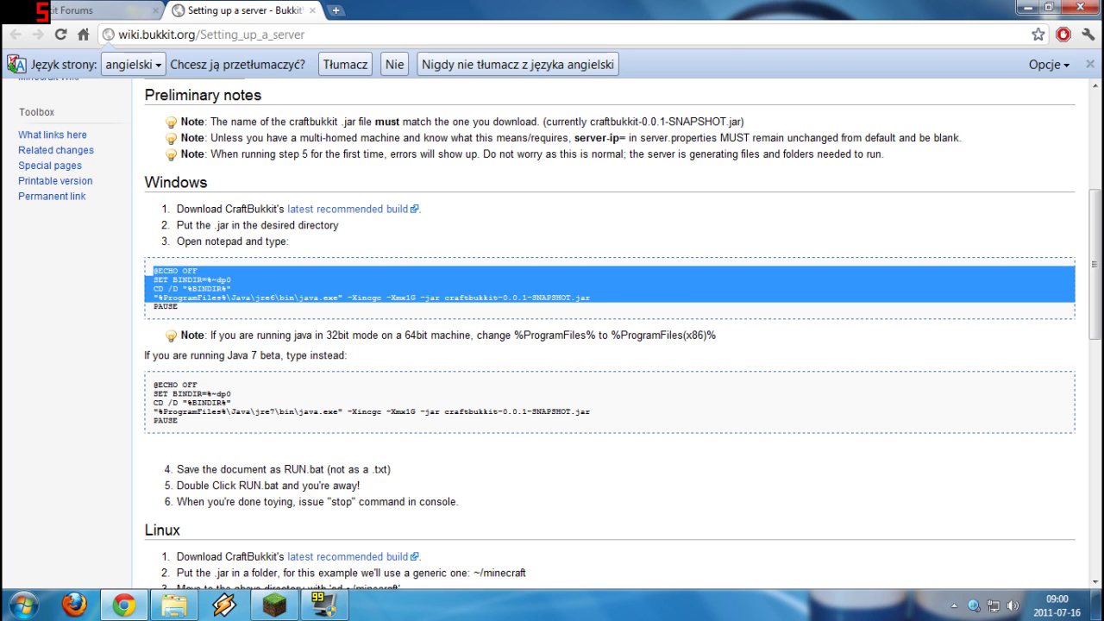
left_click(155, 270)
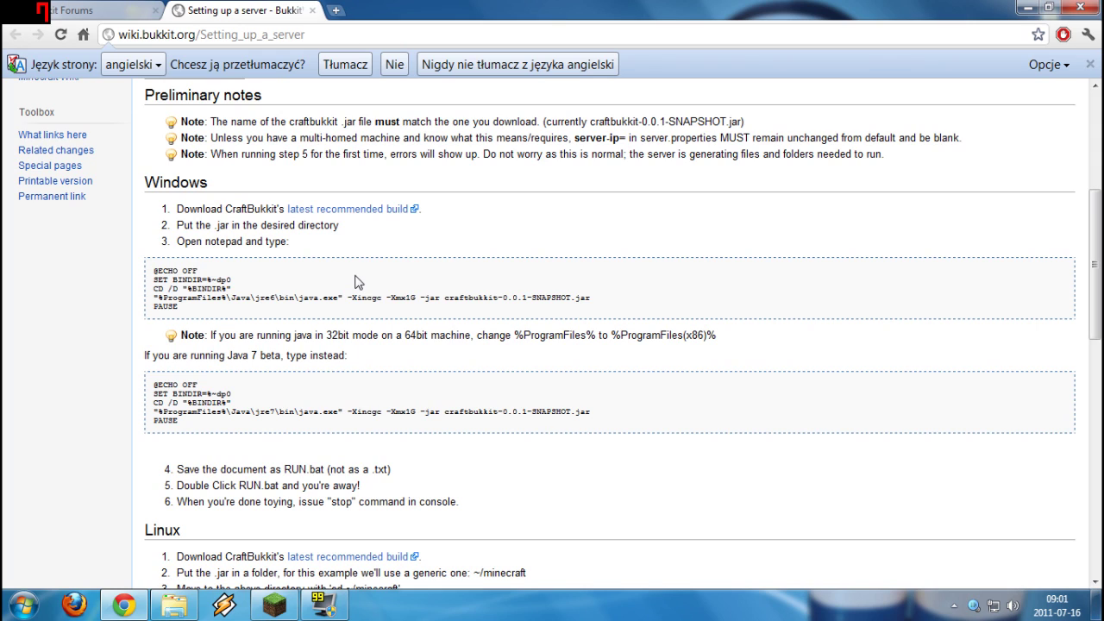
left_click_drag(163, 298, 221, 297)
left_click_drag(683, 334, 706, 334)
left_click_drag(157, 385, 192, 402)
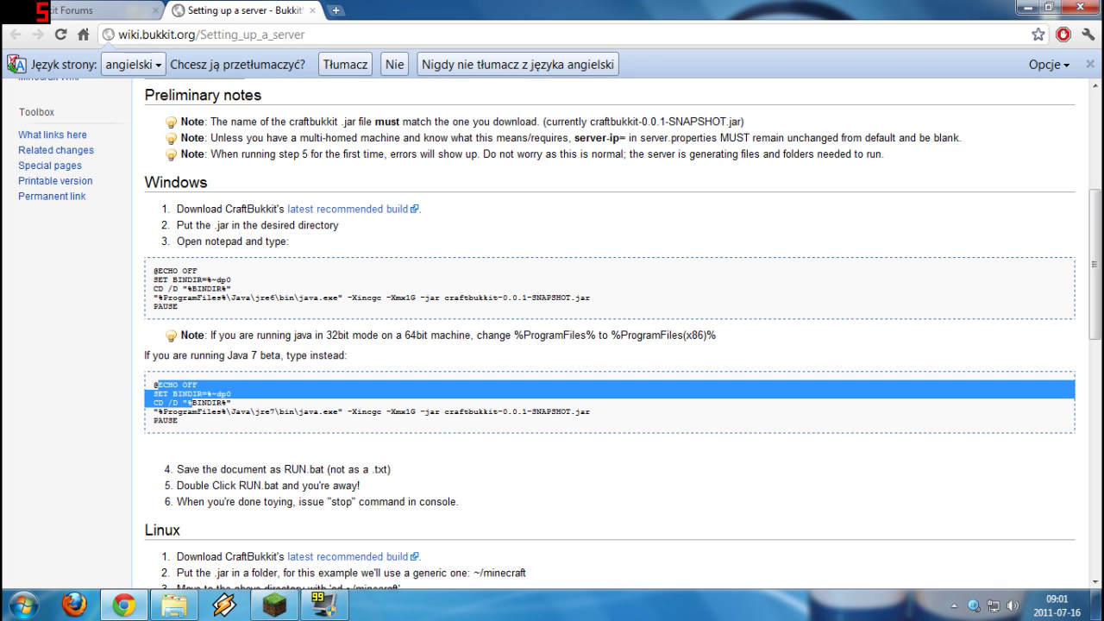
left_click(192, 403)
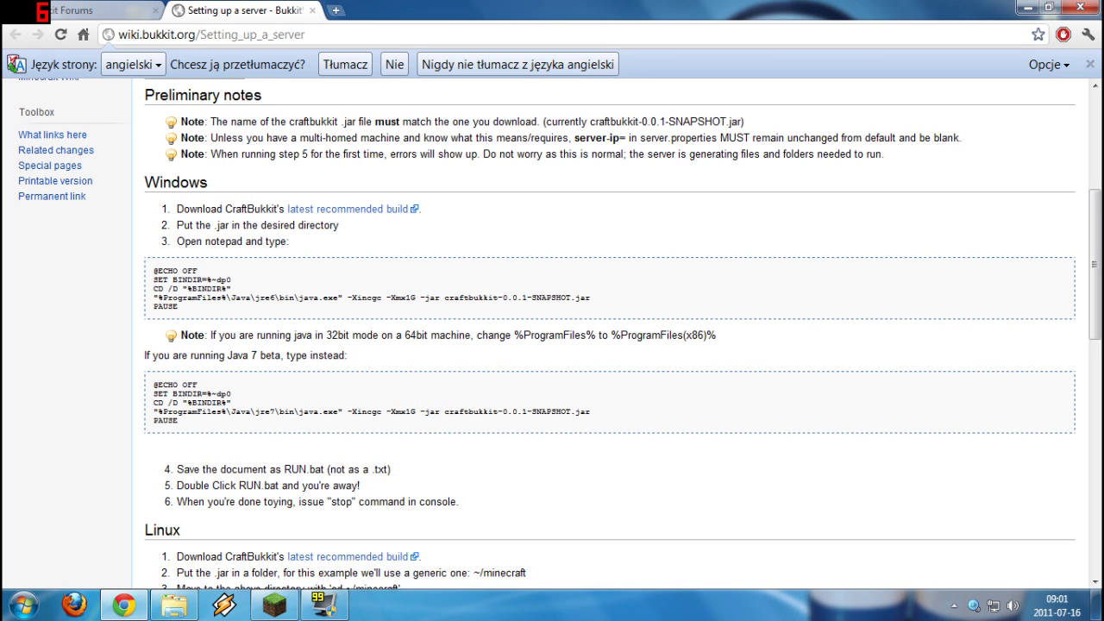
left_click_drag(621, 334, 705, 336)
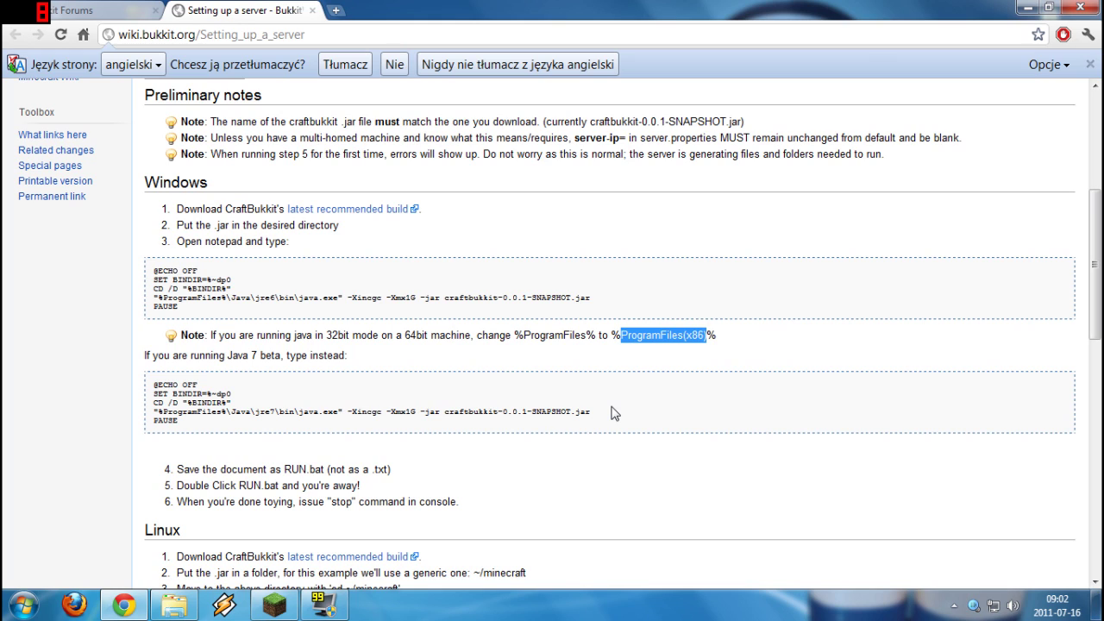
left_click_drag(153, 384, 155, 420)
key("ctrl+c")
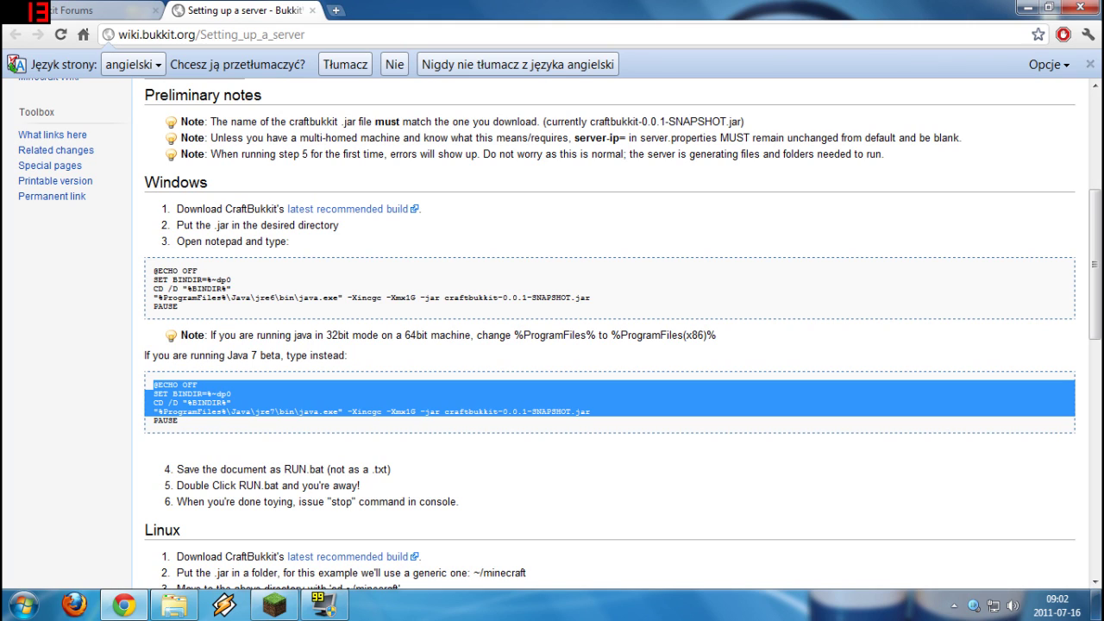
left_click(127, 605)
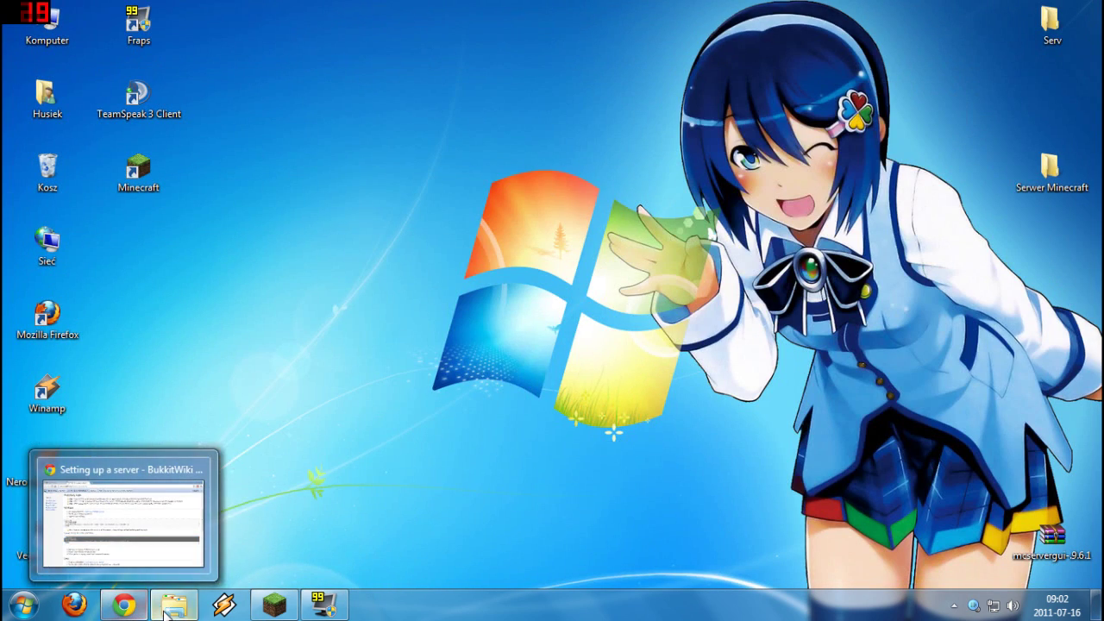
Step: Create a new text document named start in the Serwer Minecraft folder
left_click(165, 609)
right_click(563, 250)
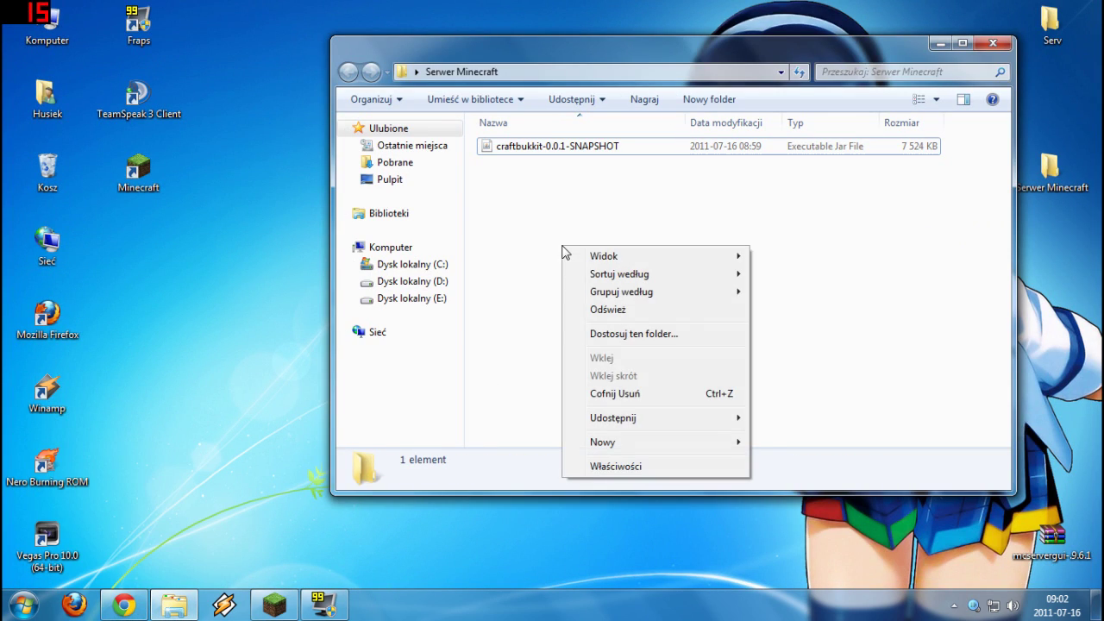
mouse_move(619, 444)
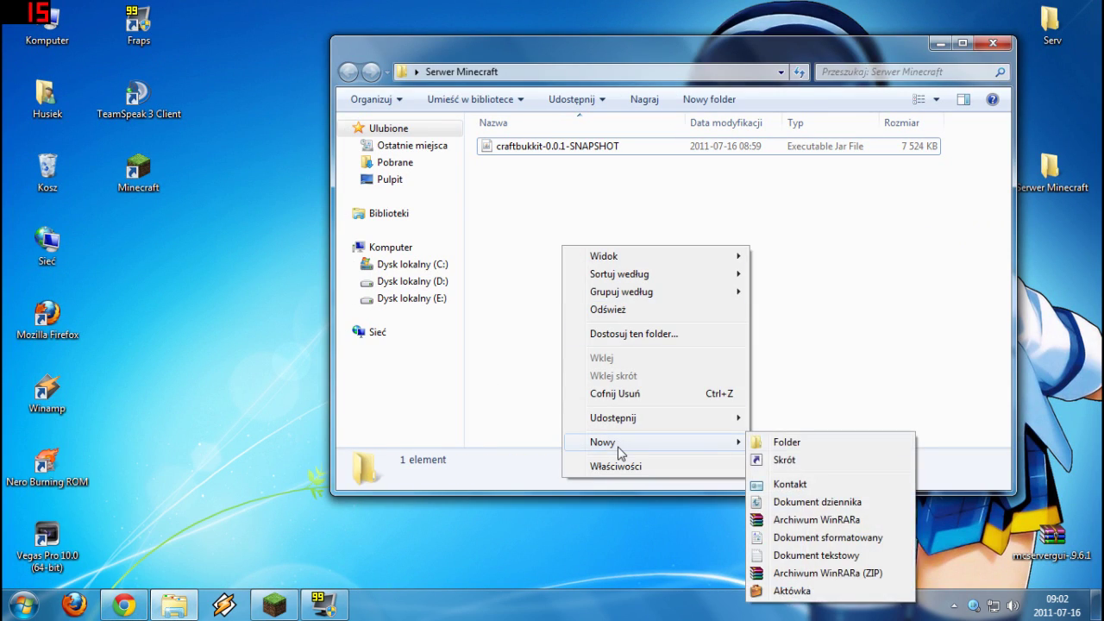
left_click(805, 555)
type("start")
key("Return")
Step: Open the start document in Notepad, paste the copied launch script, and end it with the line PAUSE
key("Return")
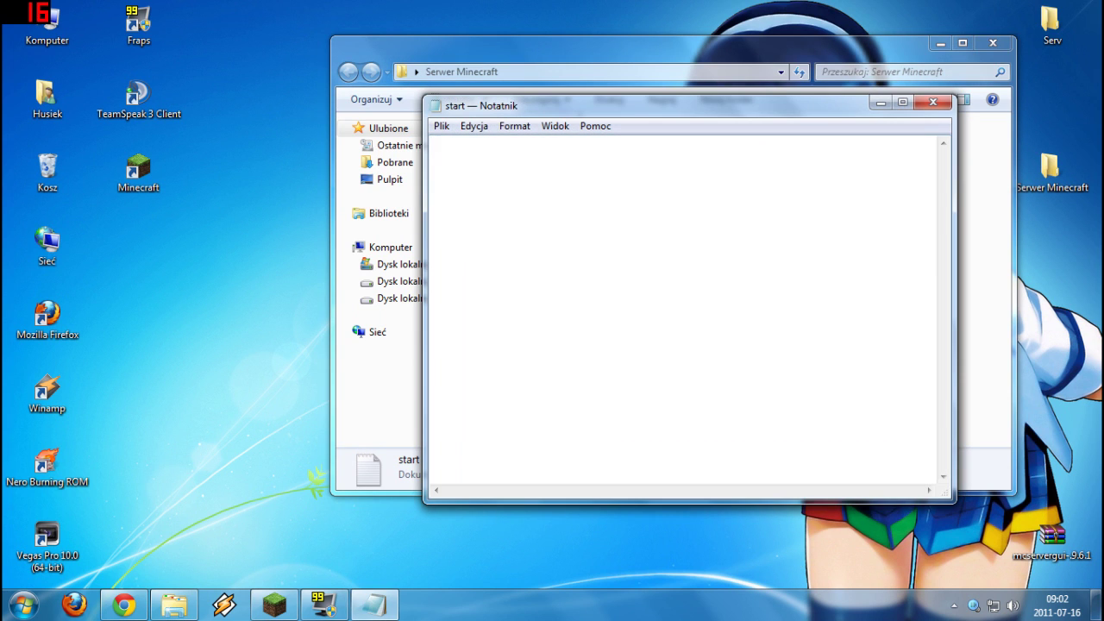
key("ctrl+v")
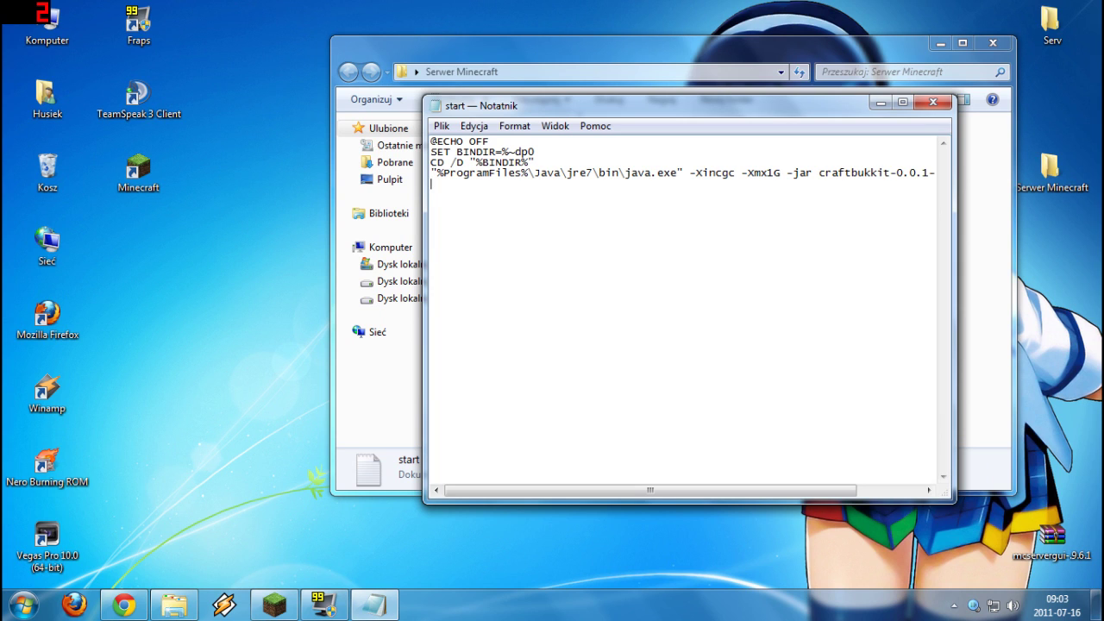
type("PAUSE")
Step: Save the script as start.bat in the Serwer Minecraft folder, close Notepad, and select the new batch file
left_click(442, 129)
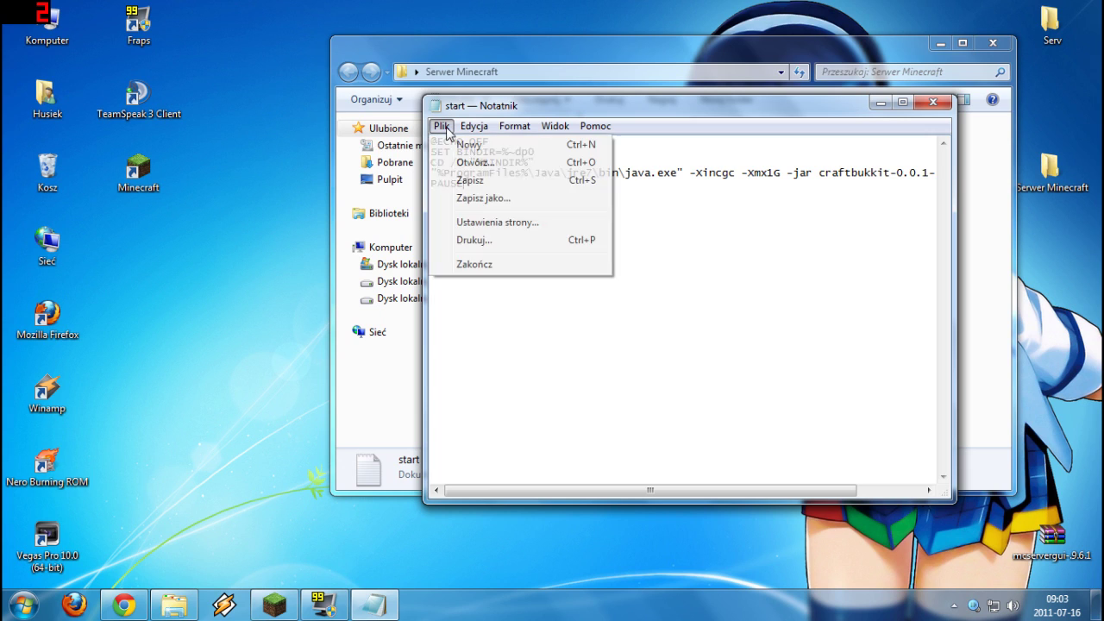
left_click(480, 198)
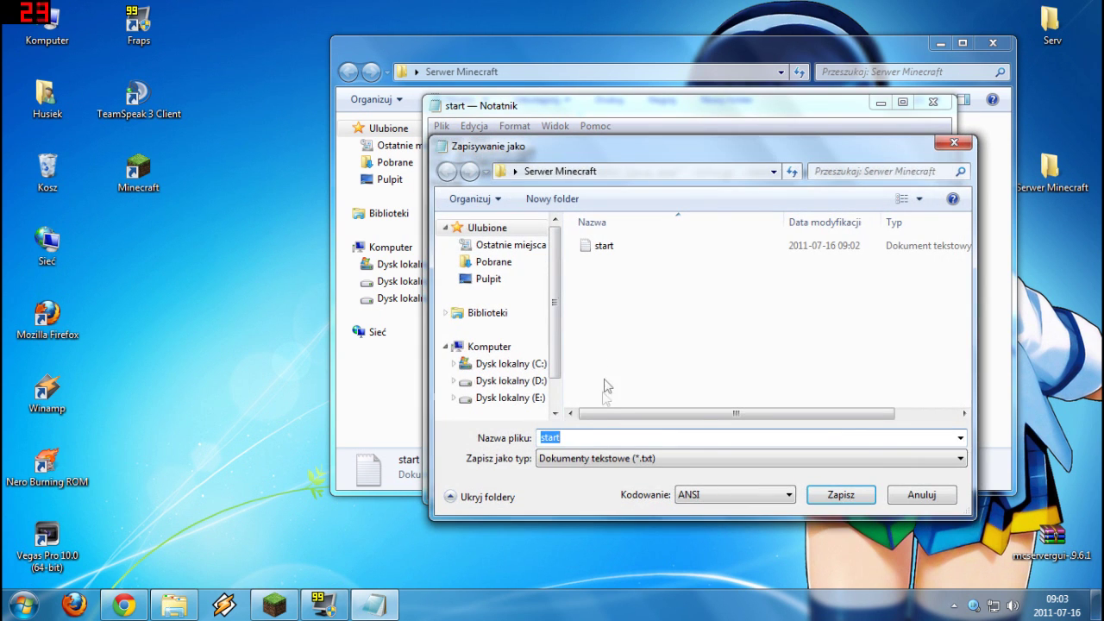
left_click(624, 437)
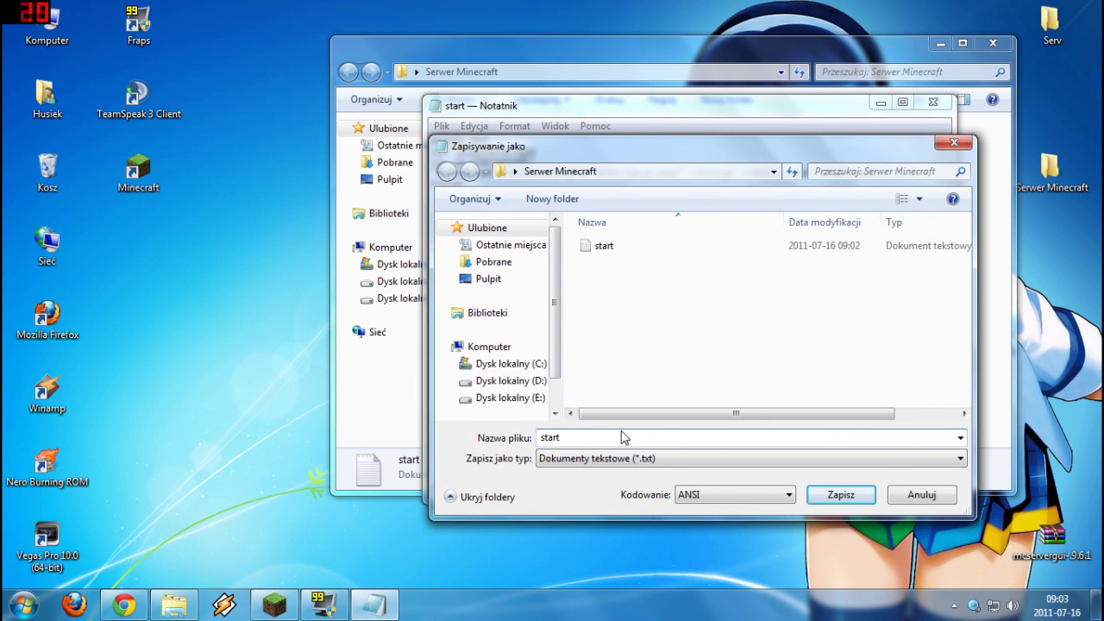
type(".bat")
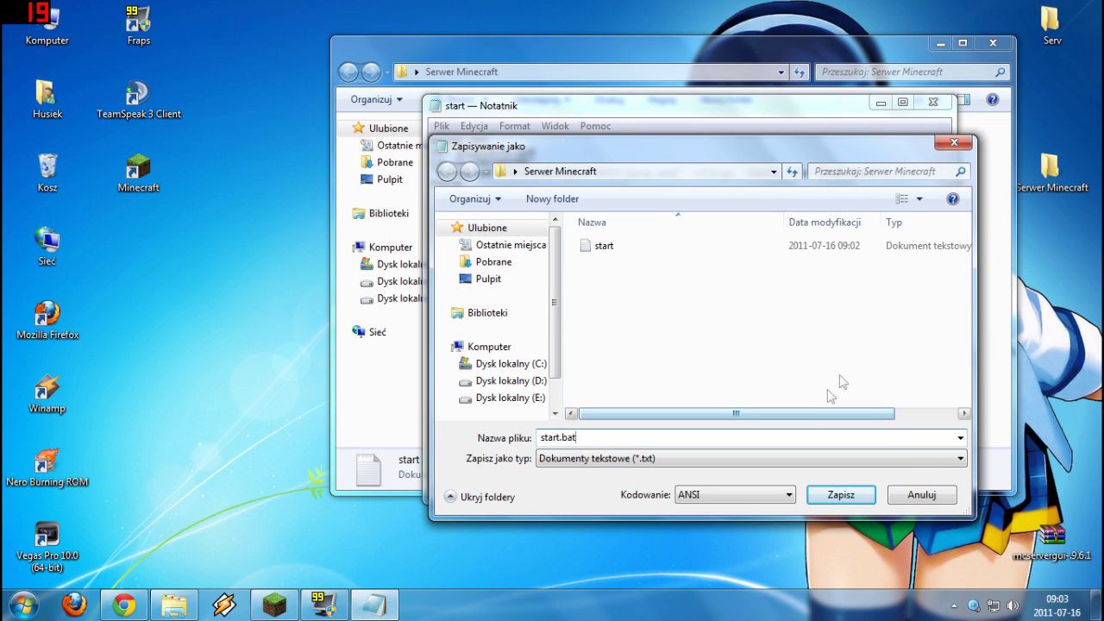
left_click(834, 498)
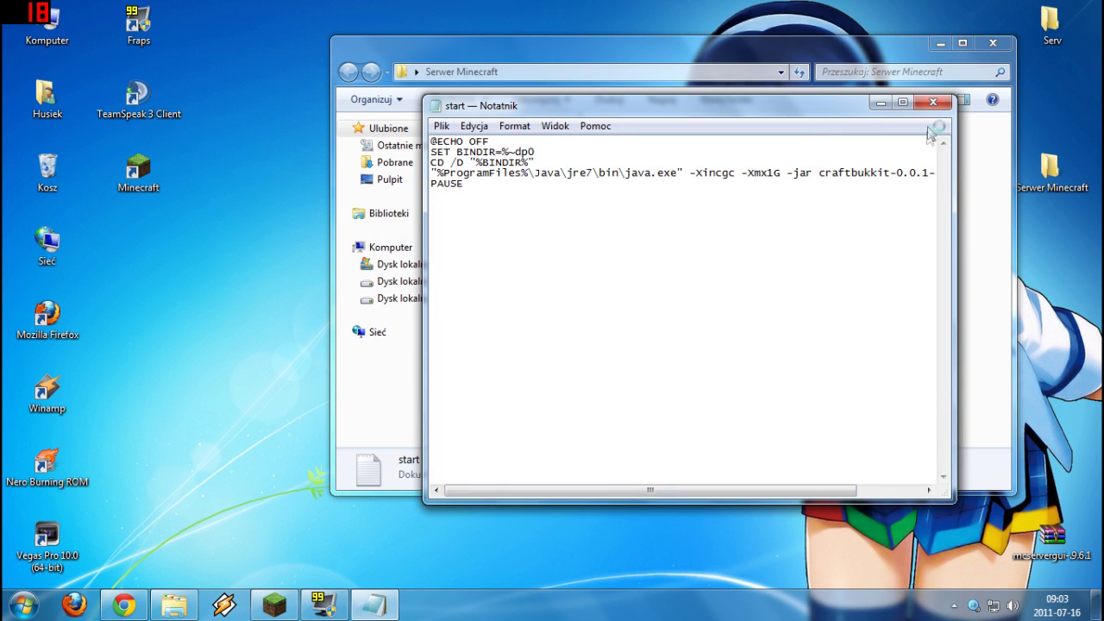
left_click(932, 103)
left_click_drag(523, 225, 578, 167)
left_click(862, 164)
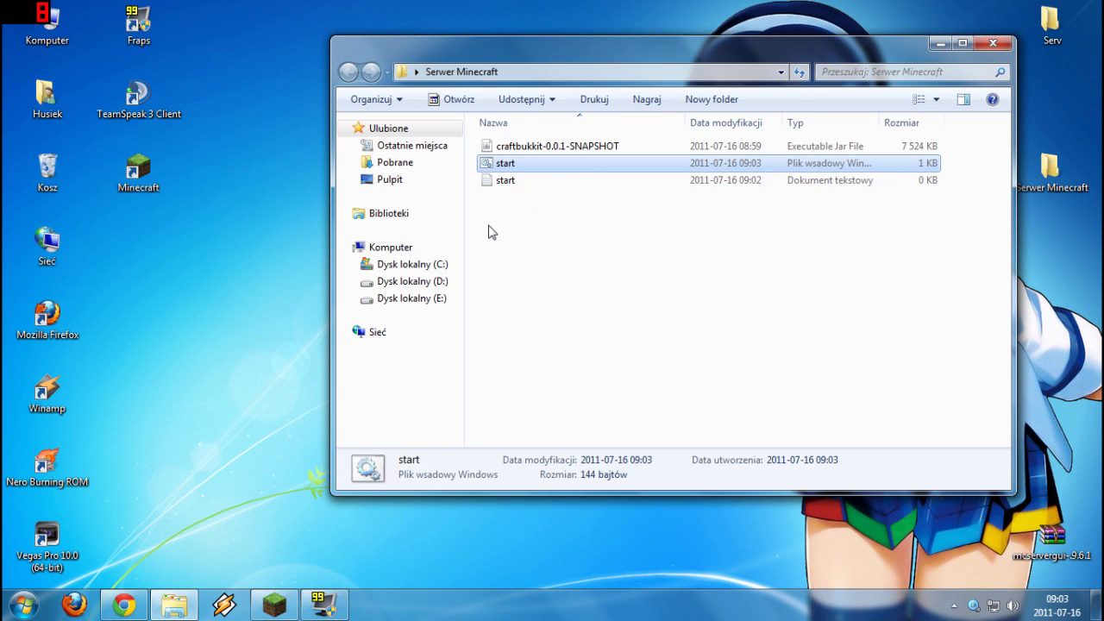
Step: Delete the empty start text document from the Serwer Minecraft folder, keeping the start batch file
left_click(510, 183)
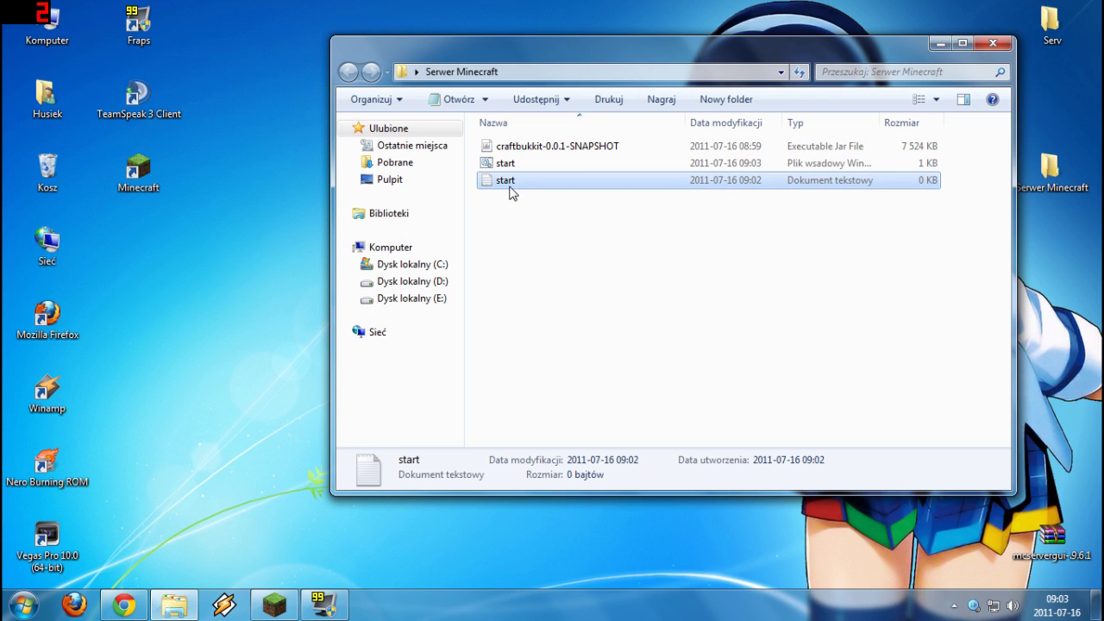
key("Delete")
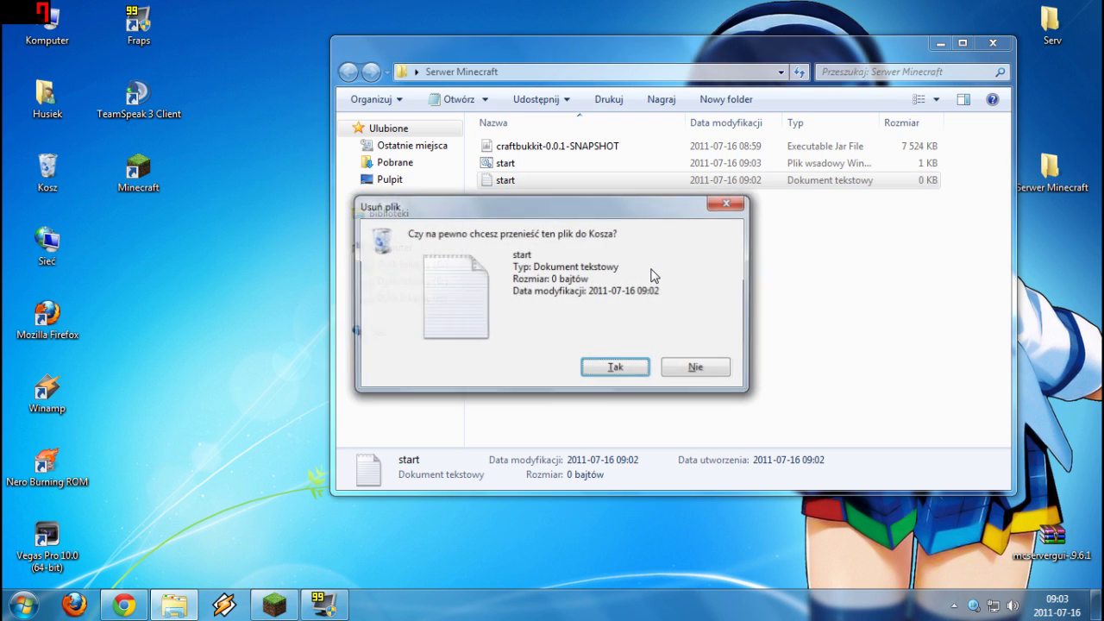
key("Return")
left_click_drag(653, 276, 255, 230)
key("Delete")
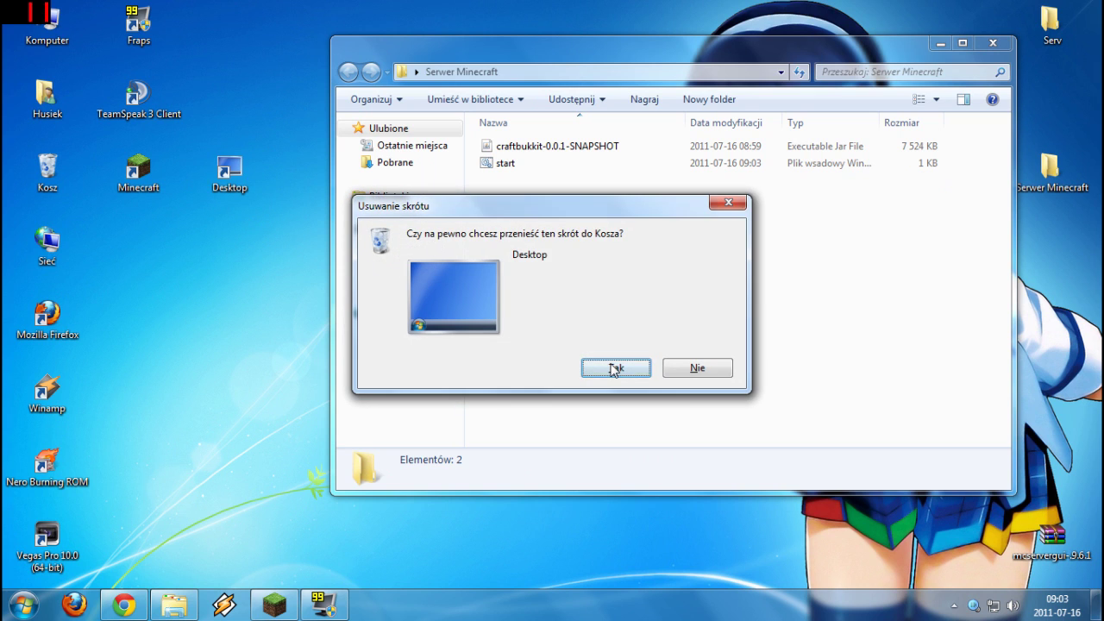
left_click(609, 367)
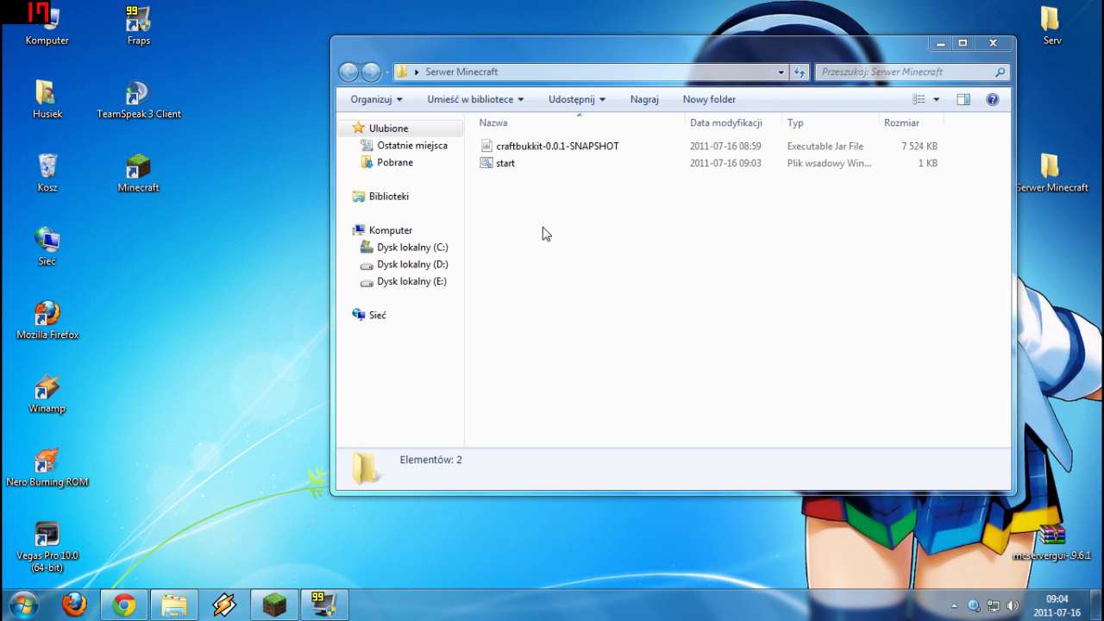
Step: Run the start batch file to generate the server files, shut the server down with the stop command, and close the console
double_click(507, 164)
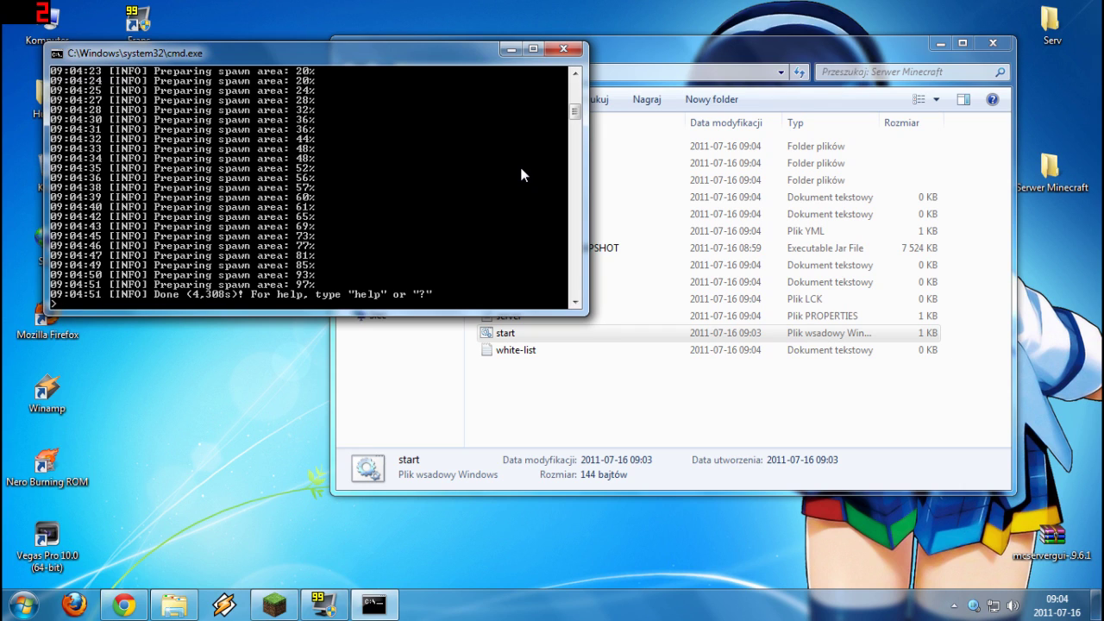
left_click_drag(422, 54, 512, 80)
type("stop")
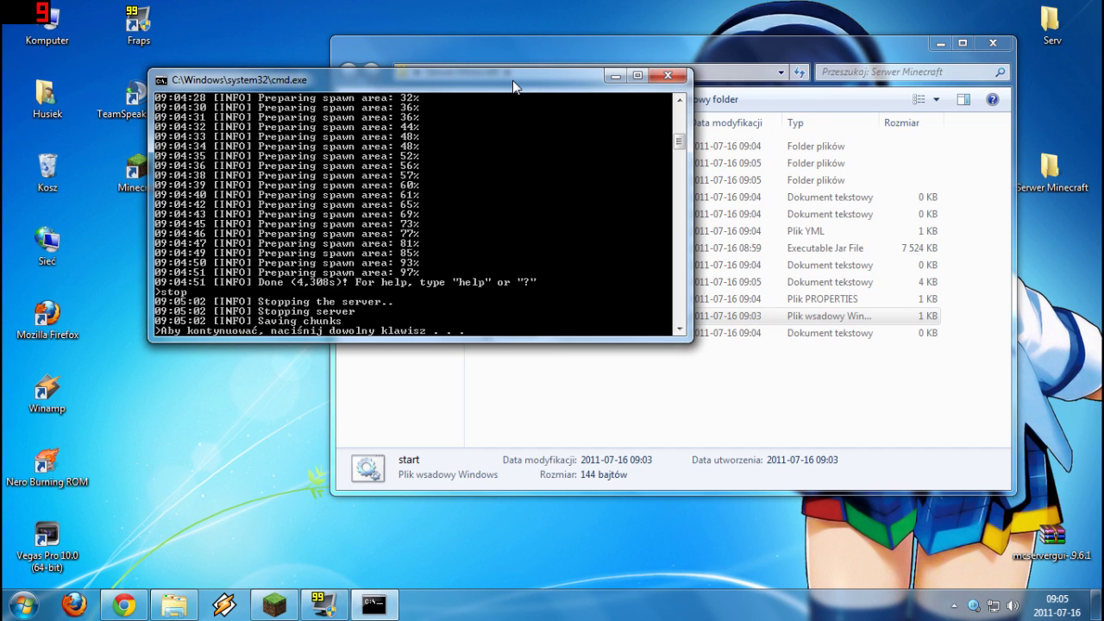
key("Return")
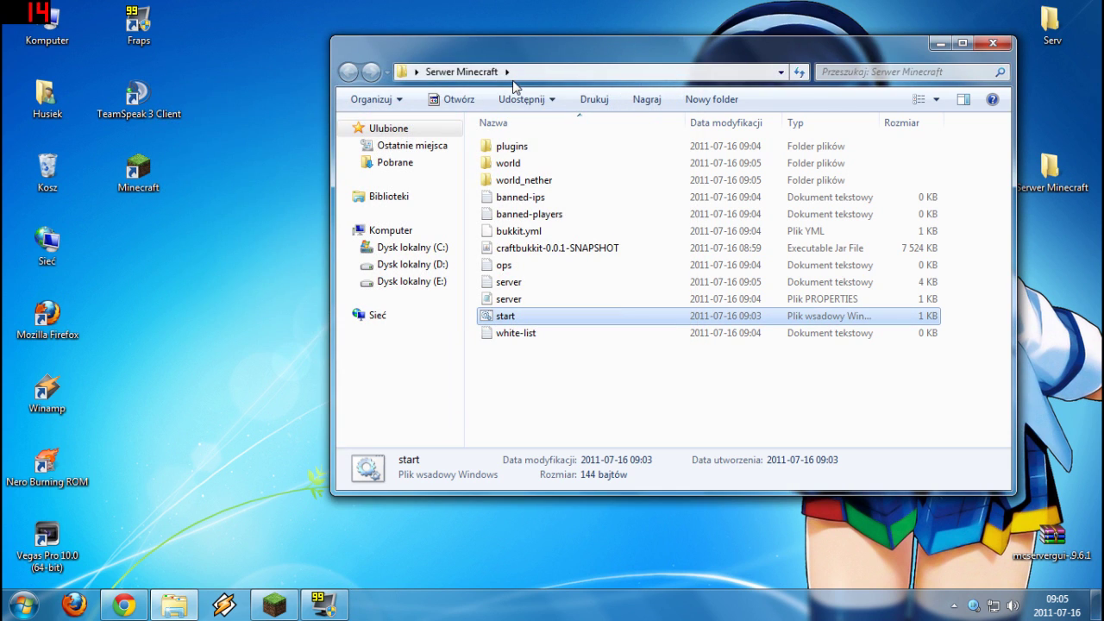
Step: Add the server owner's player name to the ops text document, and save and close it
left_click(617, 378)
left_click_drag(538, 402, 625, 387)
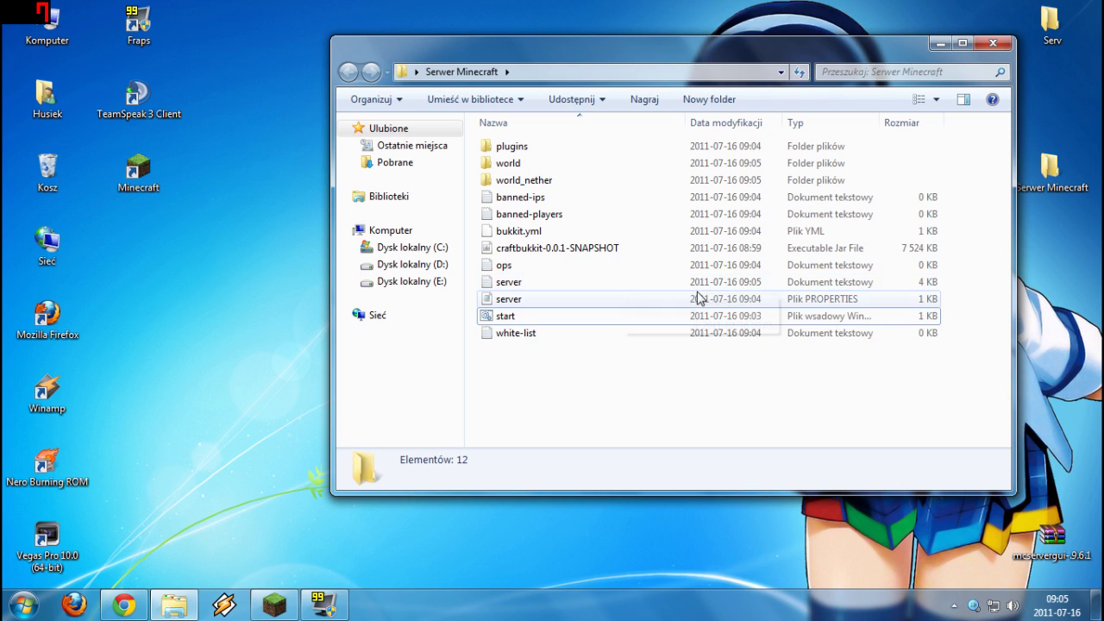
double_click(584, 273)
type("Husiek")
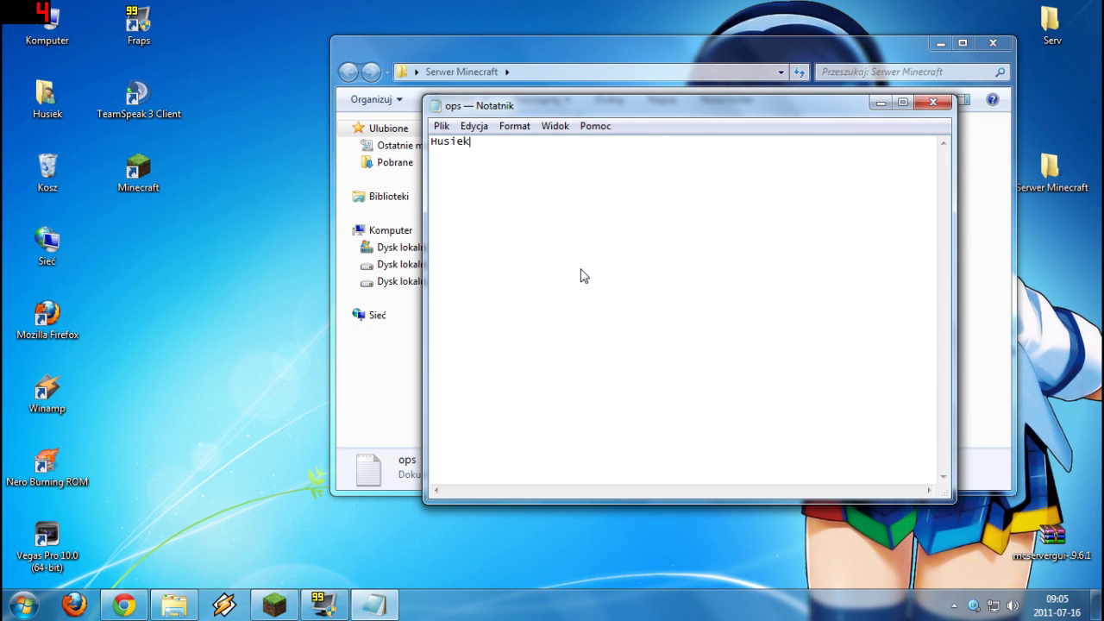
left_click(932, 102)
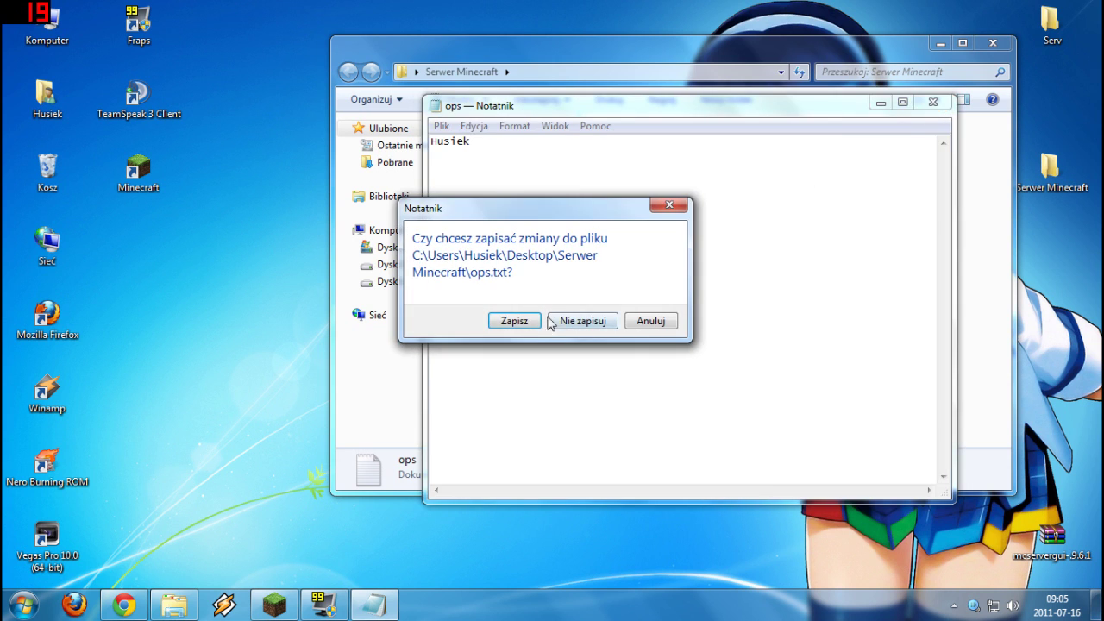
left_click(528, 324)
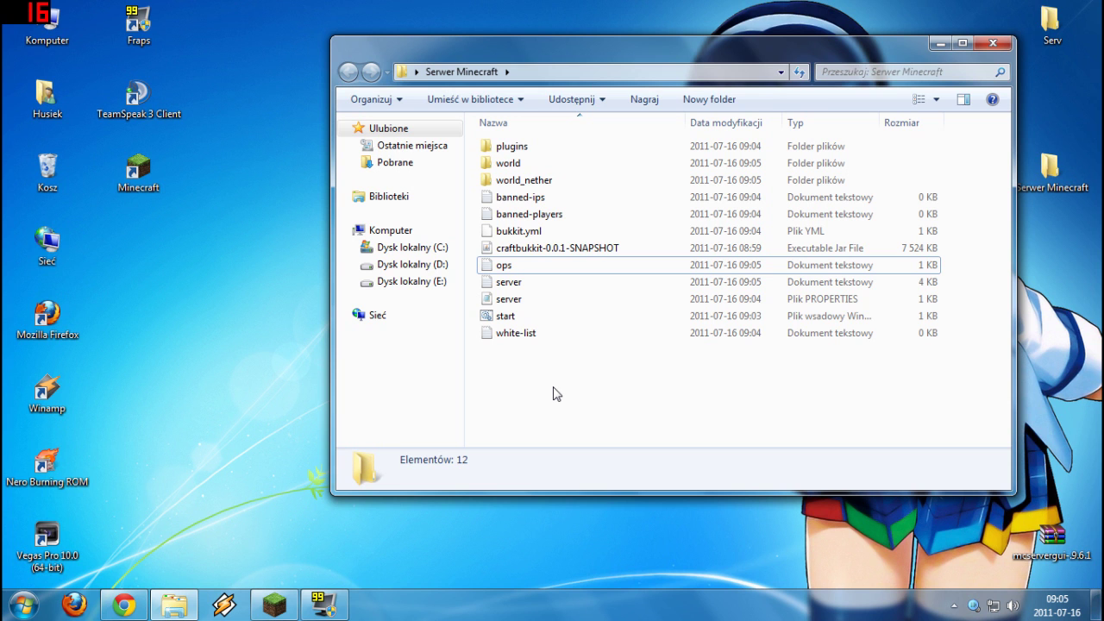
Step: Switch to Chrome and search the Bukkit forums for "server gui"
left_click(124, 605)
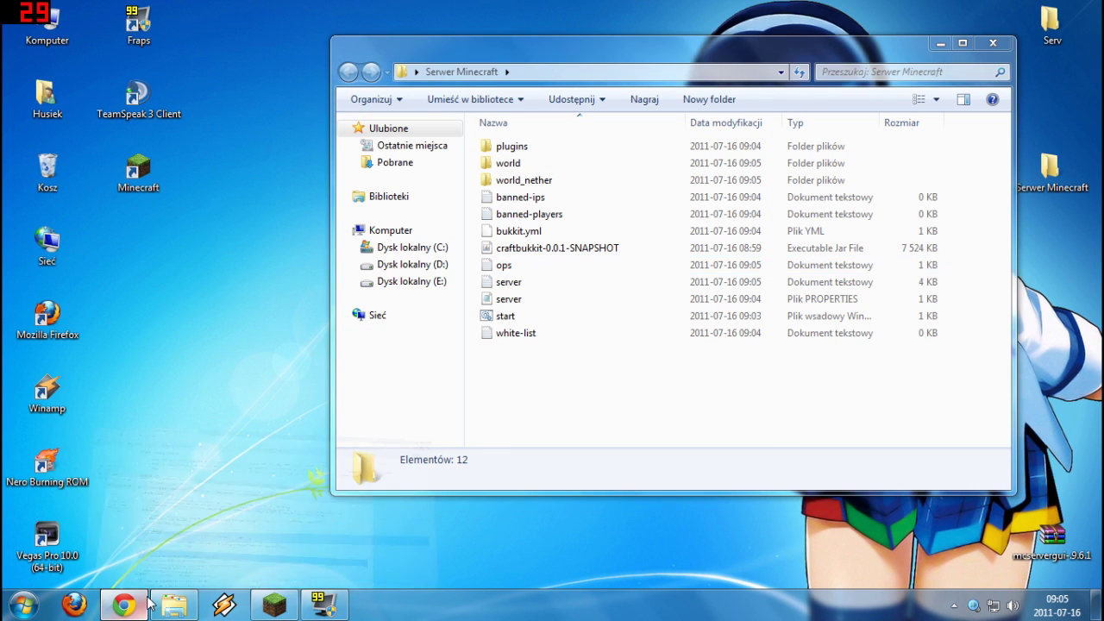
left_click(326, 10)
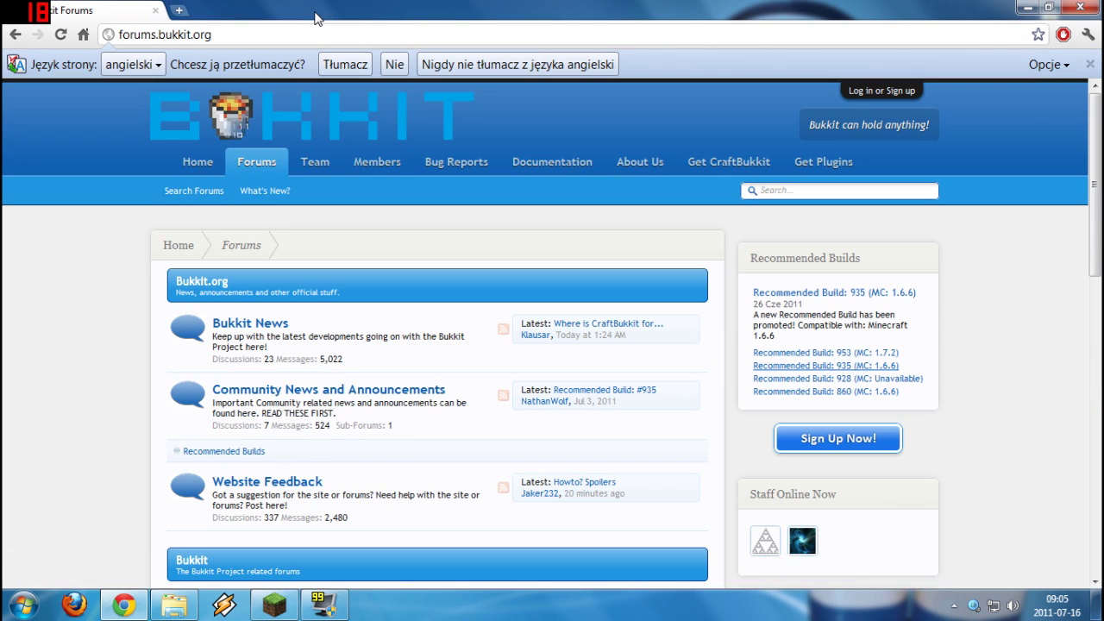
left_click(789, 191)
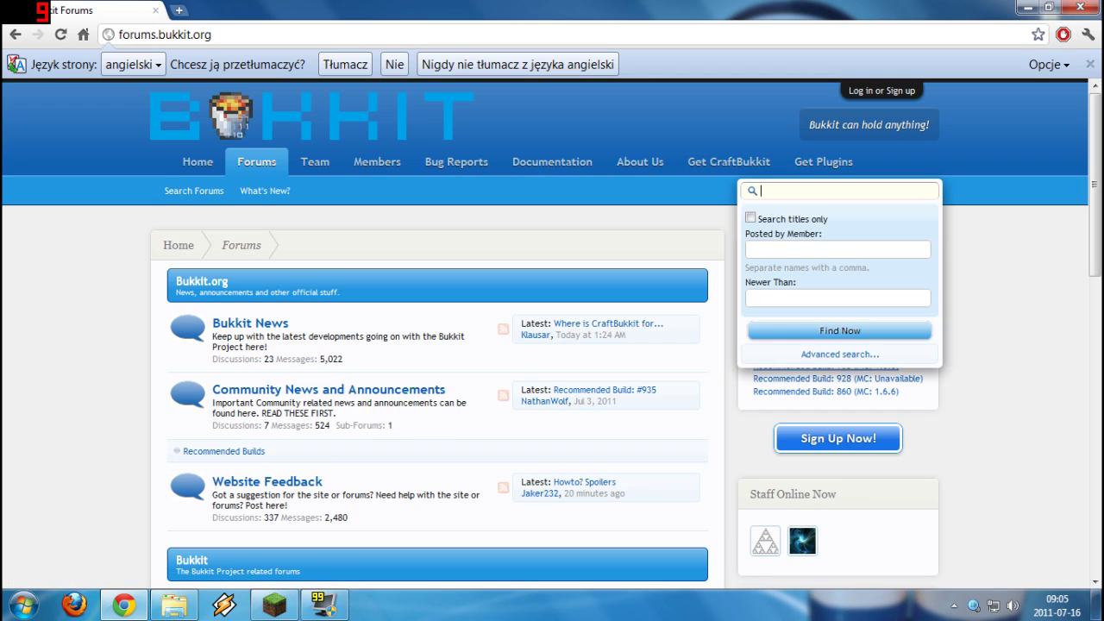
type("ser")
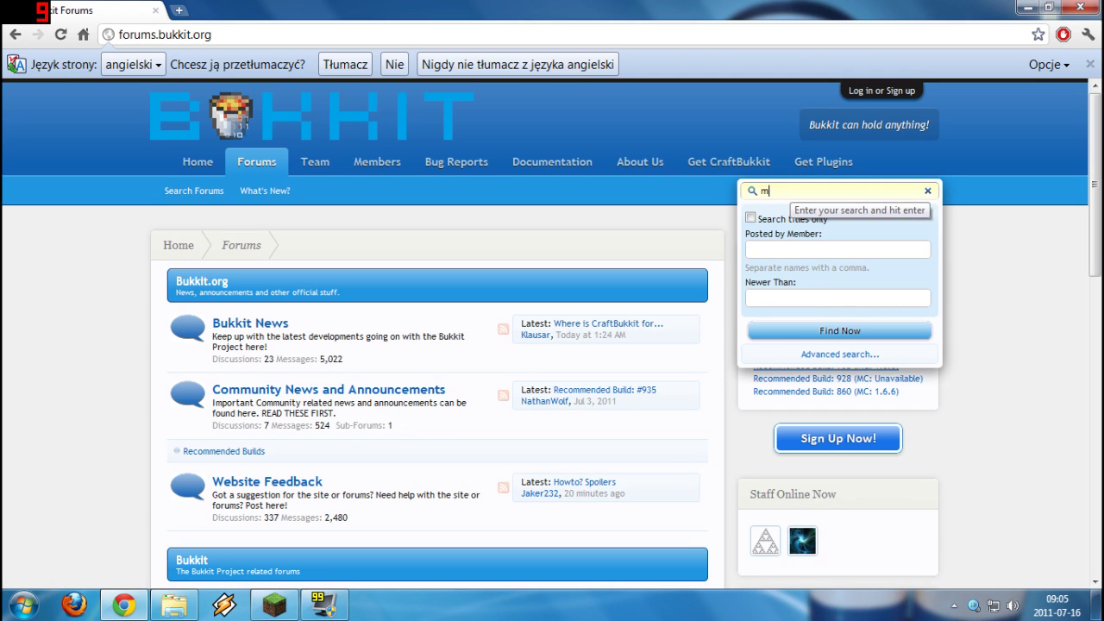
type("v")
key("BackSpace")
key("BackSpace")
type("rver gui")
key("Return")
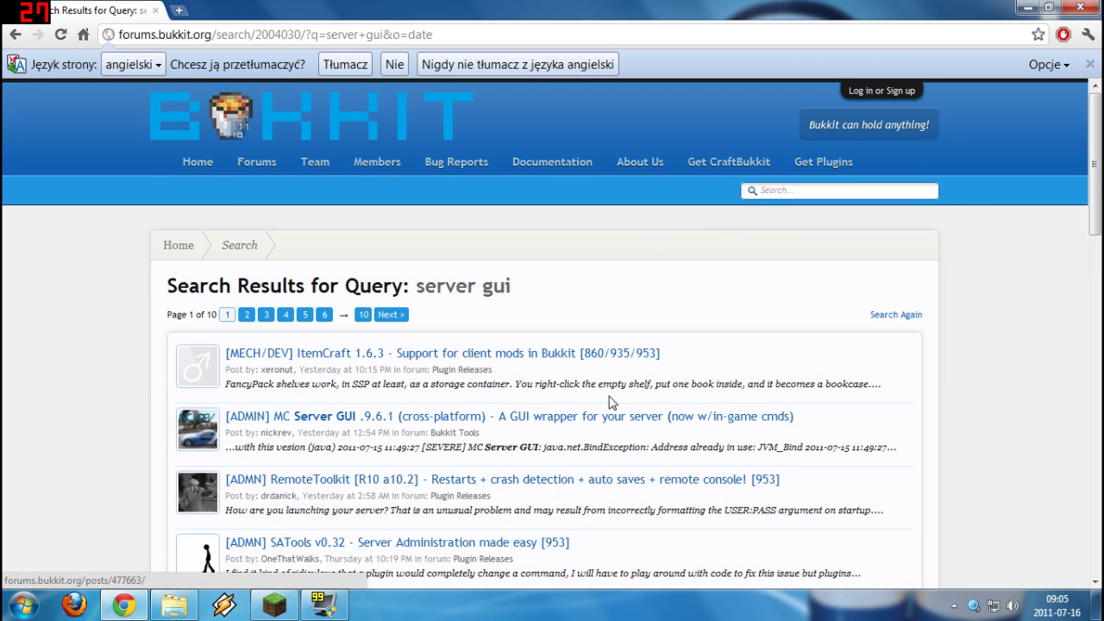
Step: Open the first page of the MC Server GUI .9.6.1 thread and expand its Download section
left_click(303, 424)
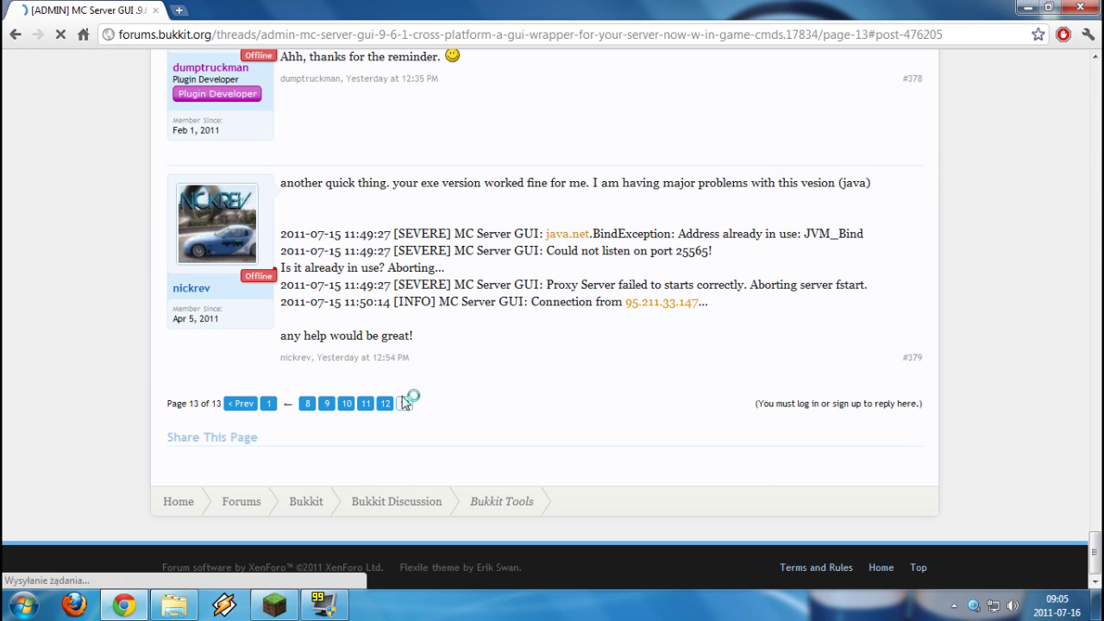
left_click_drag(1095, 565, 1094, 96)
left_click(694, 272)
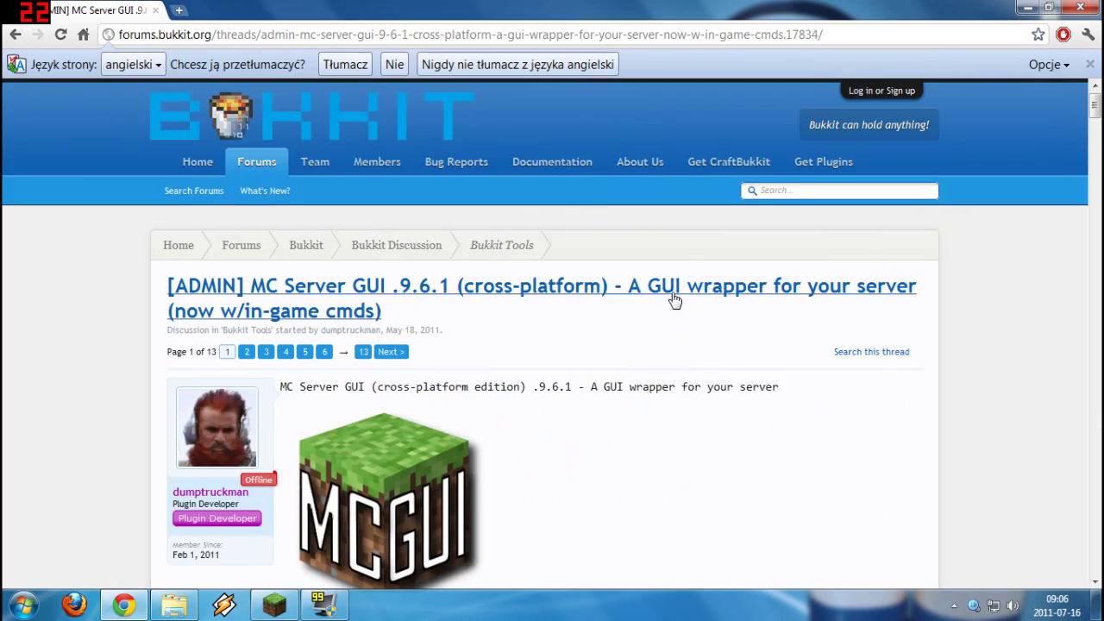
scroll(674, 298, "down", 4)
scroll(672, 296, "down", 1)
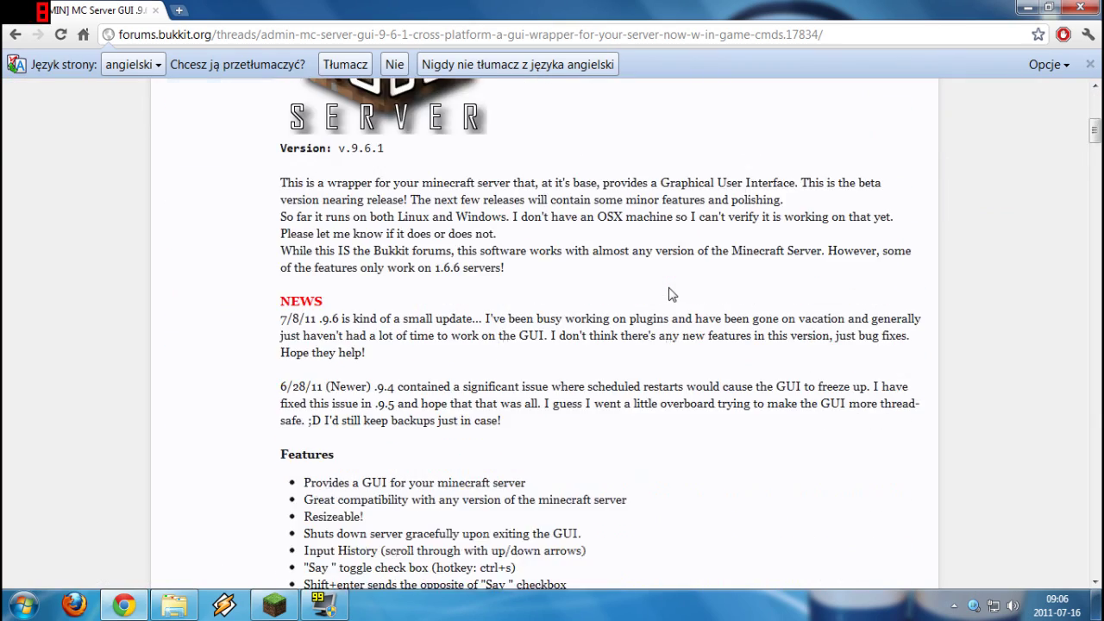
scroll(672, 295, "down", 4)
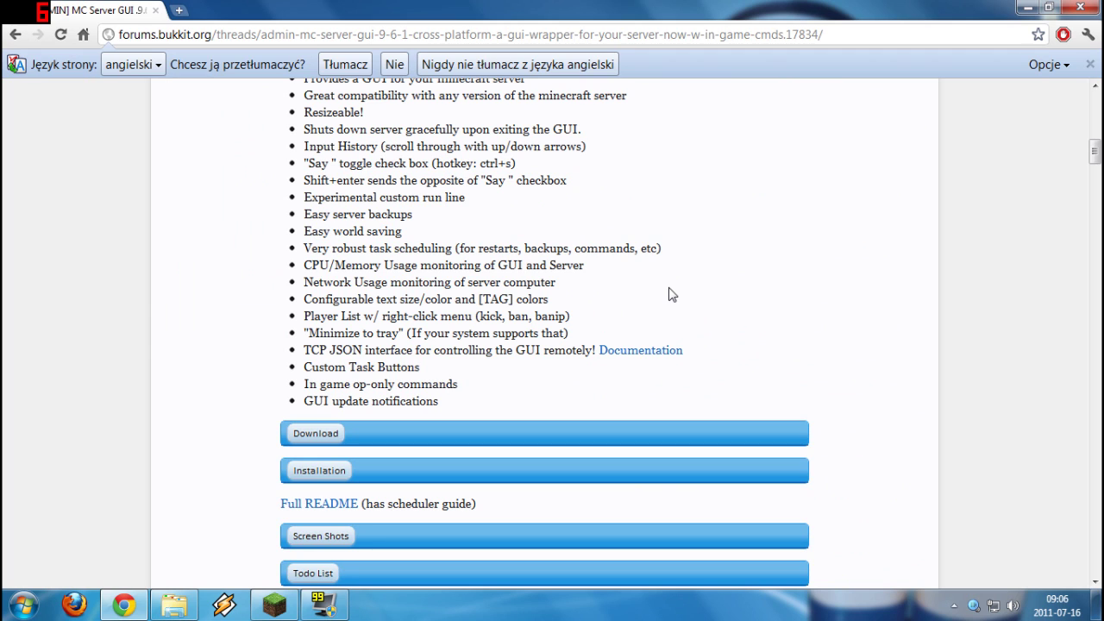
scroll(672, 295, "down", 1)
left_click(321, 355)
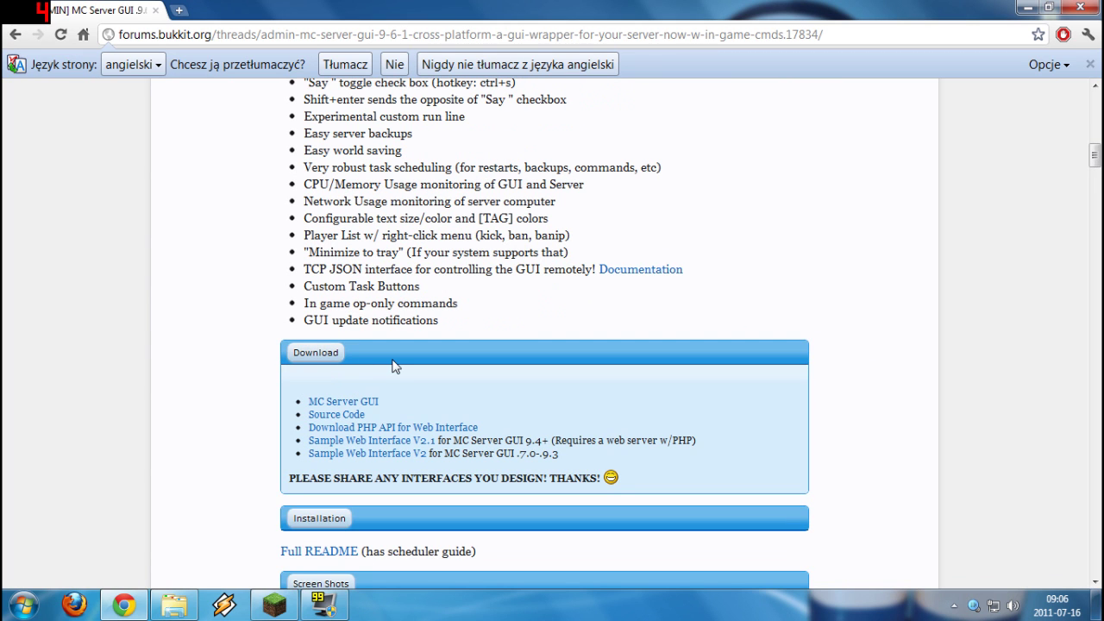
left_click(343, 404)
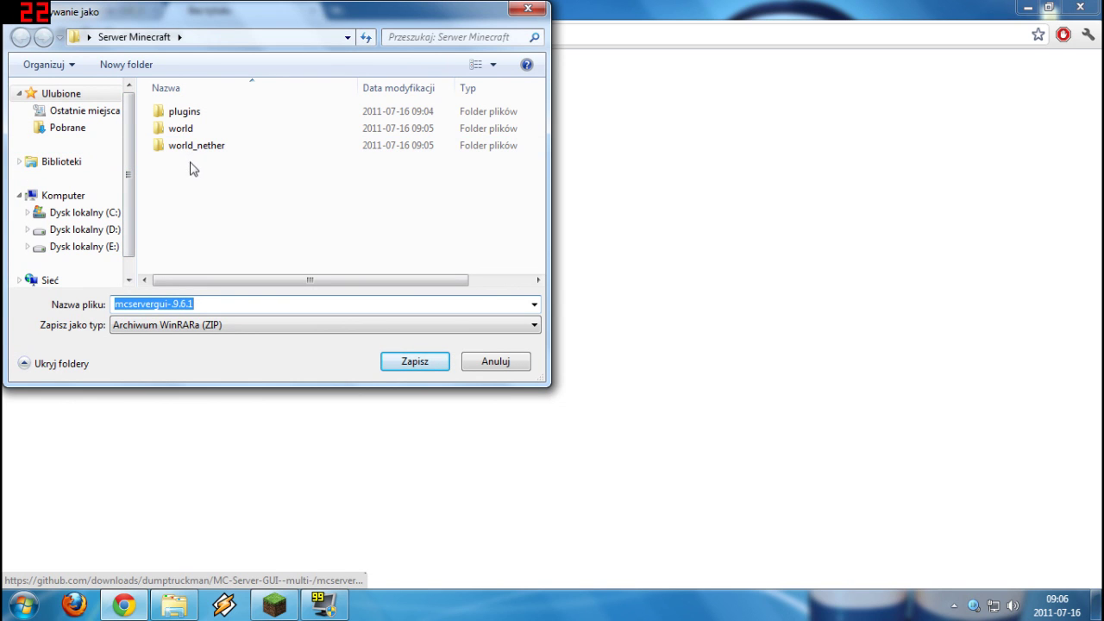
left_click(19, 162)
left_click(18, 163)
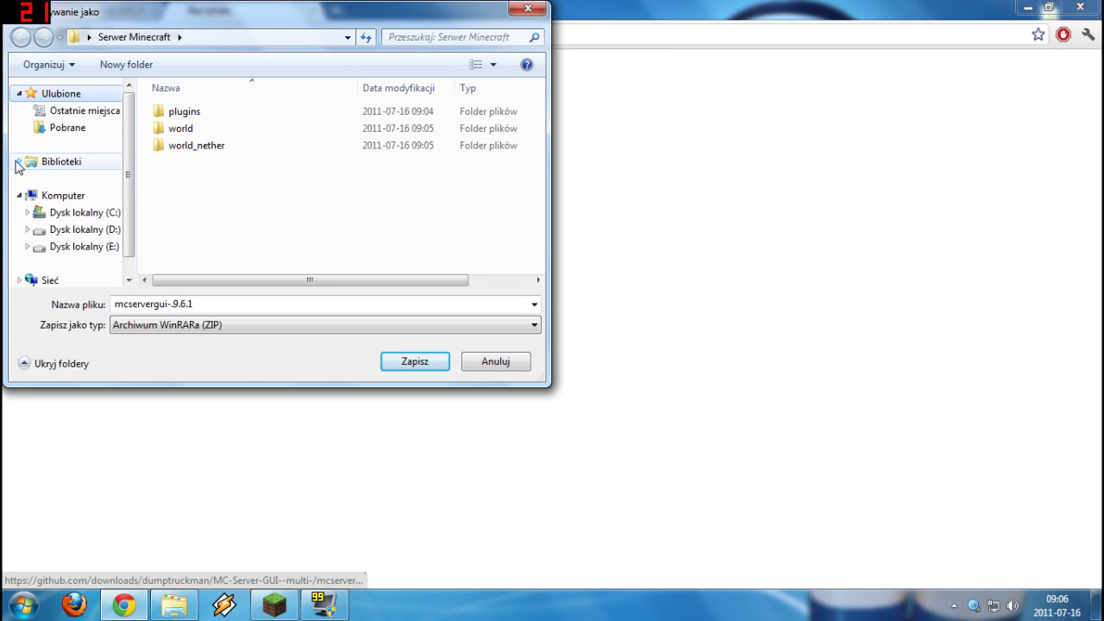
left_click(18, 94)
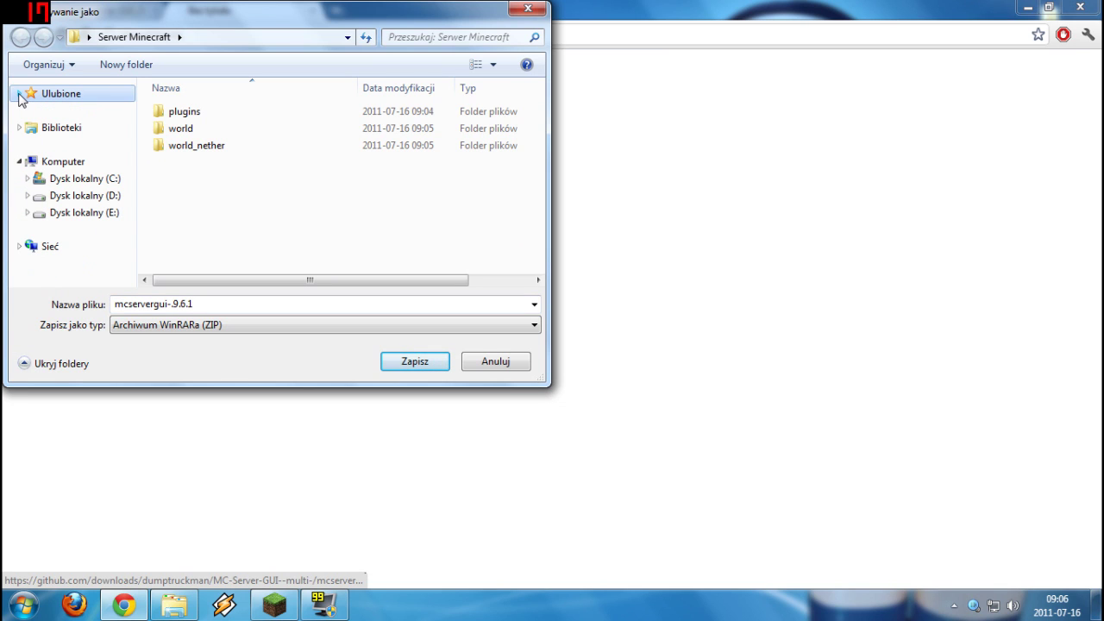
left_click(494, 362)
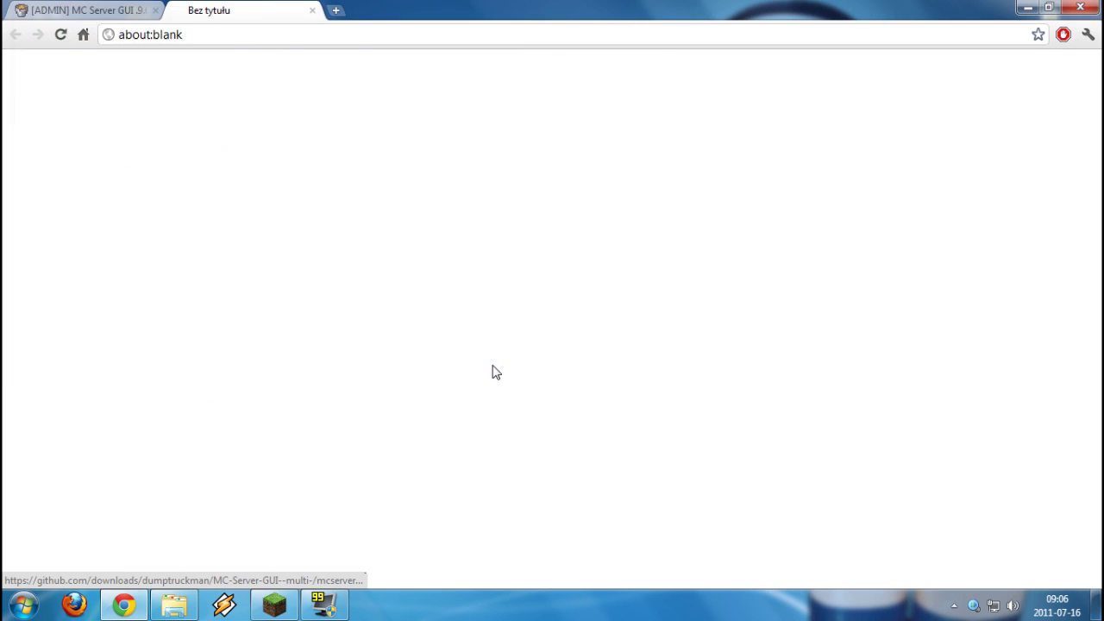
left_click(312, 11)
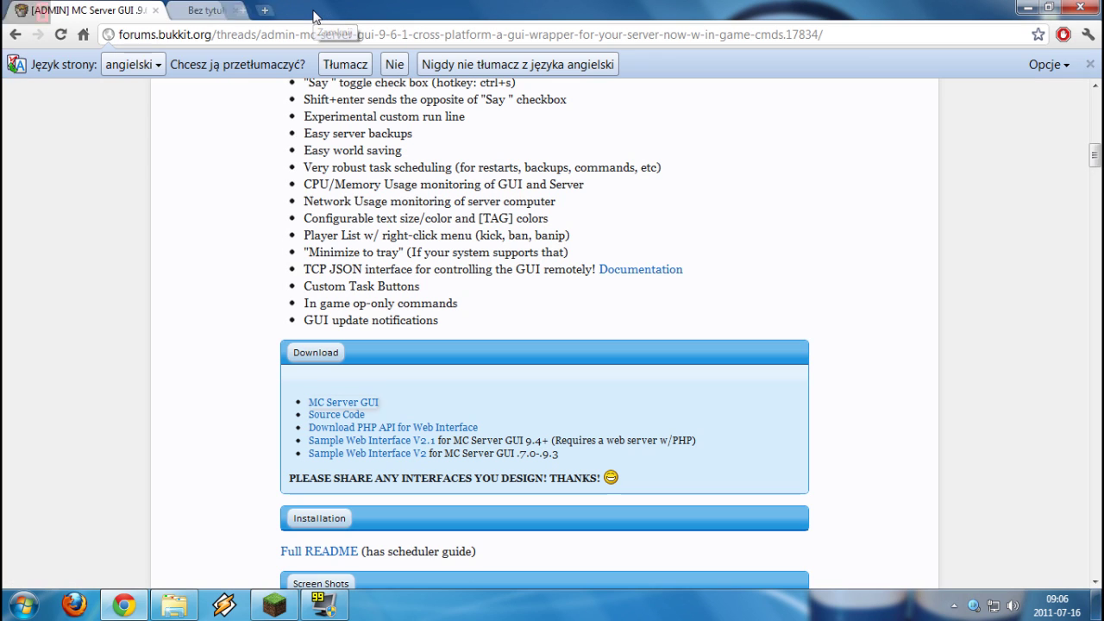
Step: Minimize the browser, move the mcservergui-.9.6.1 archive below the Minecraft shortcut on the desktop, and open it in WinRAR
left_click(1027, 9)
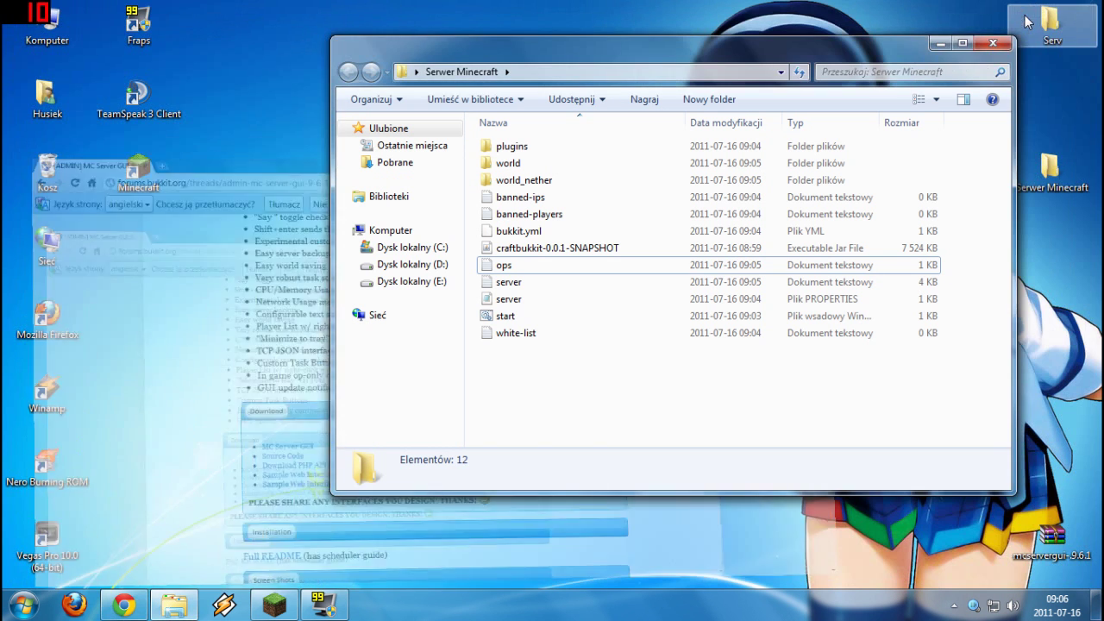
left_click_drag(1052, 539, 154, 332)
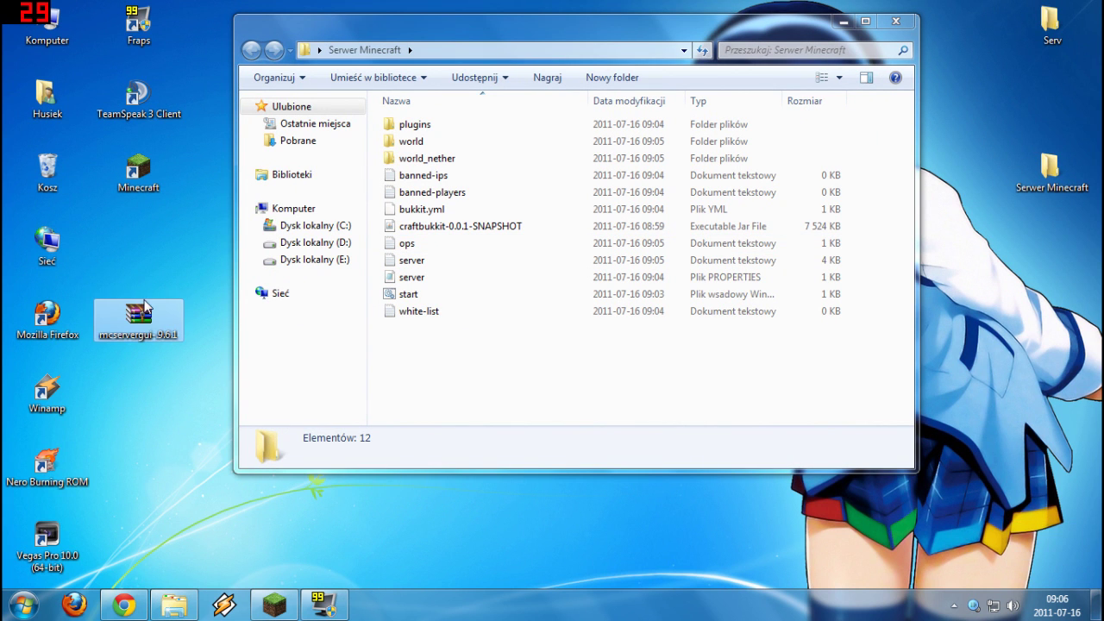
left_click_drag(414, 34, 514, 69)
double_click(136, 312)
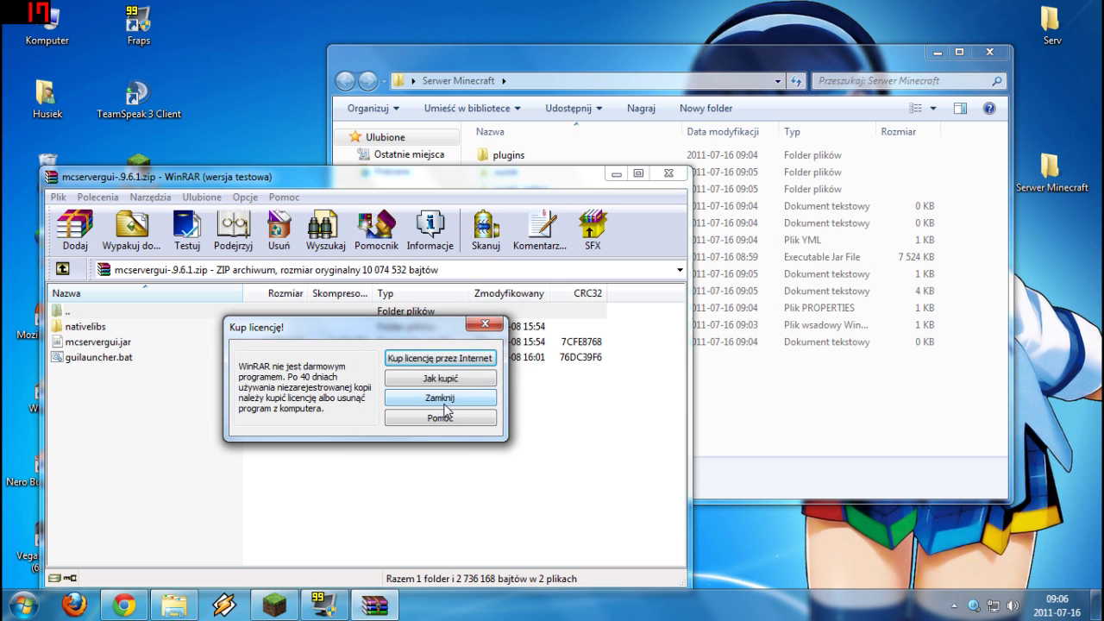
left_click(444, 402)
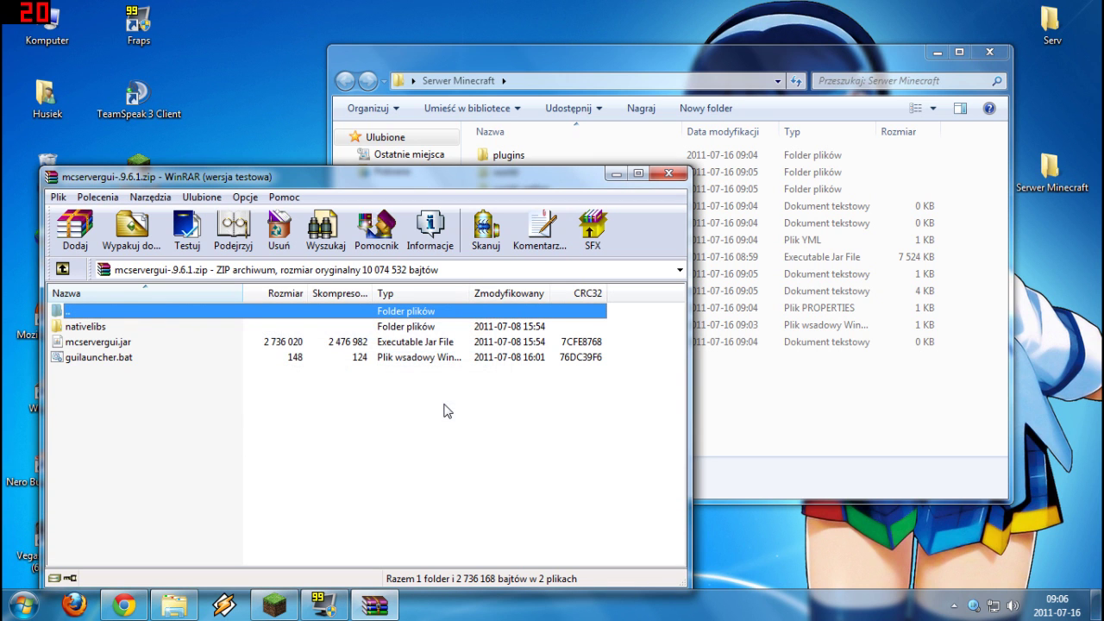
Step: Extract nativelibs, mcservergui.jar and guilauncher.bat into the Serwer Minecraft folder, and discard the mcservergui-.9.6.1 archive in the Recycle Bin
left_click_drag(620, 61, 705, 49)
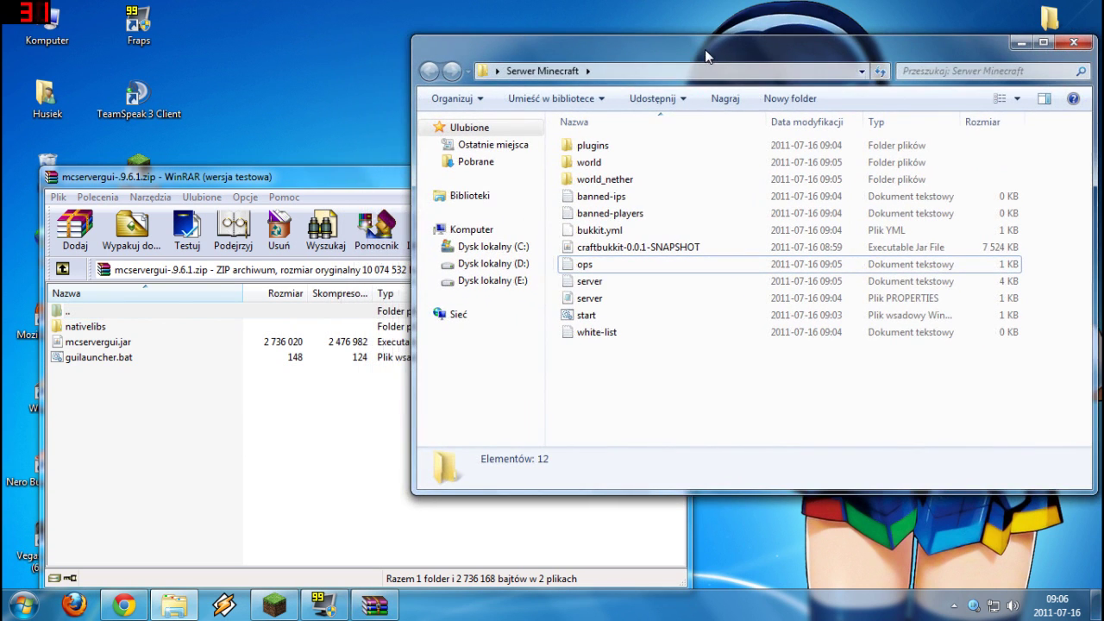
left_click_drag(112, 388, 134, 331)
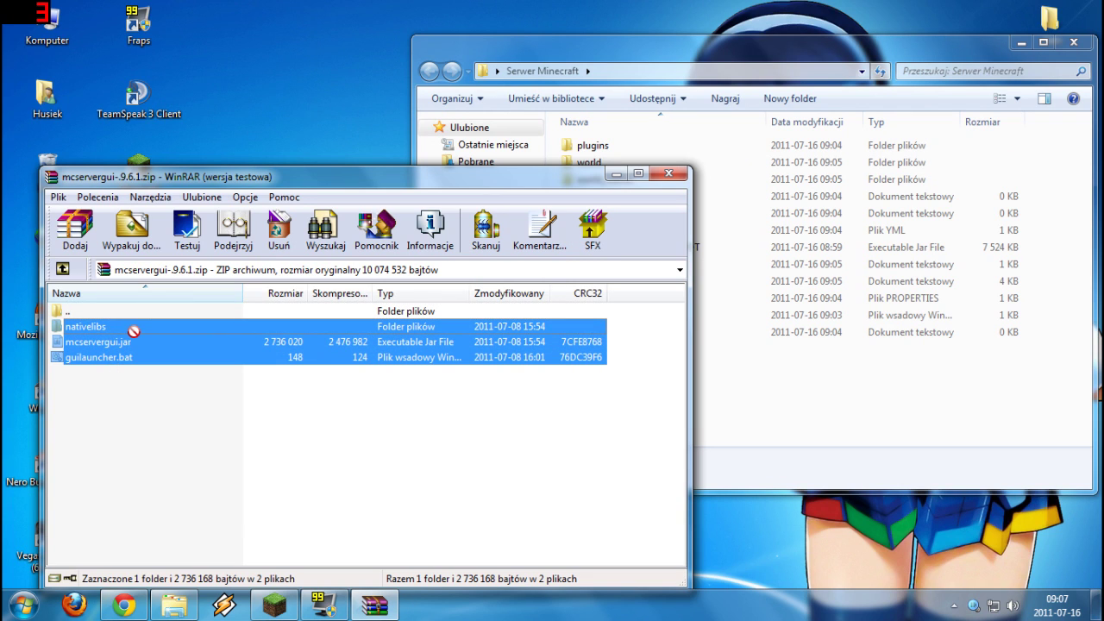
left_click_drag(134, 331, 776, 418)
left_click(367, 187)
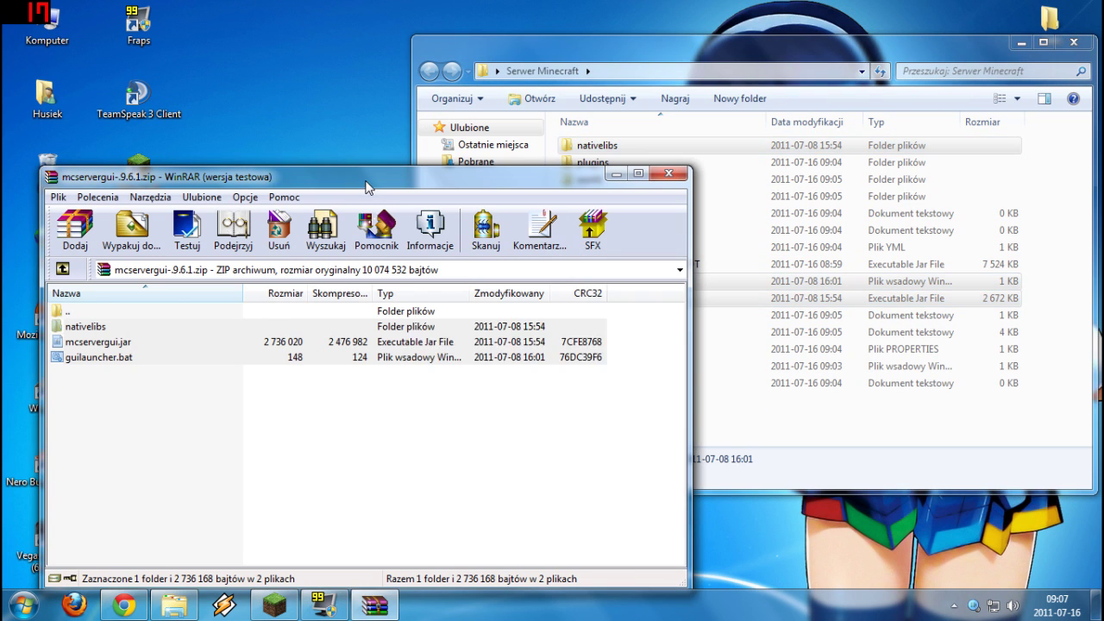
left_click(669, 173)
left_click_drag(138, 313, 45, 168)
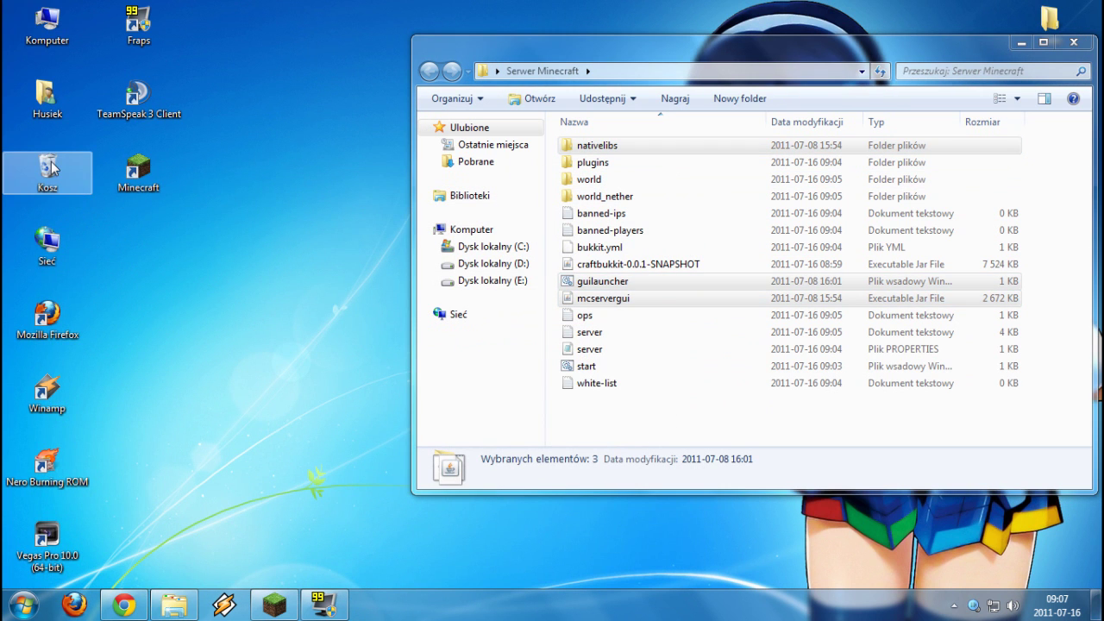
left_click(671, 422)
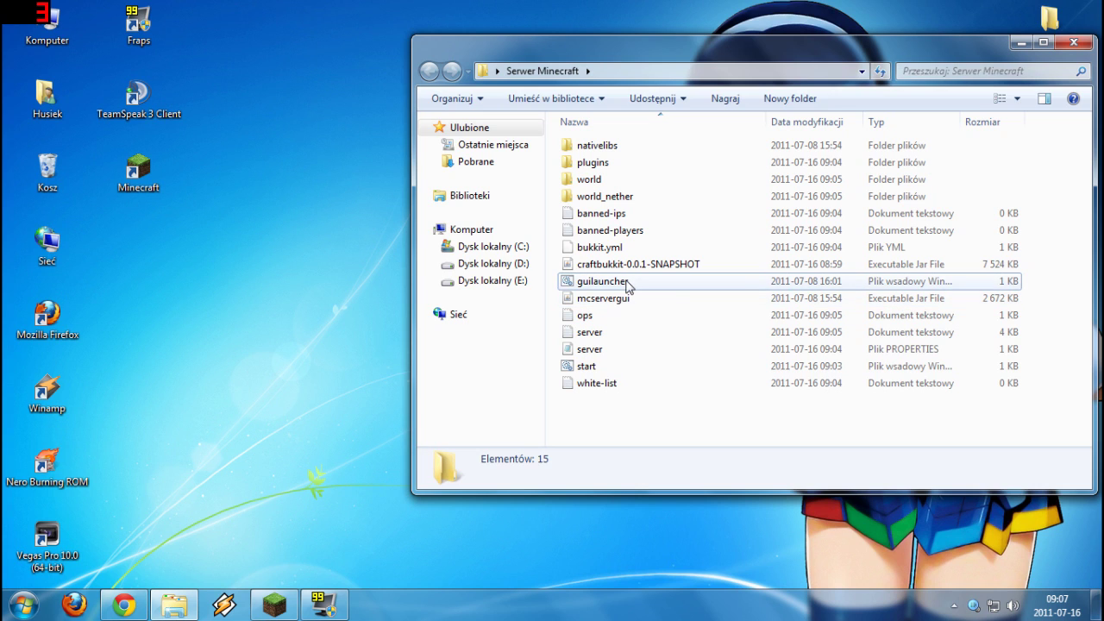
Step: Create a desktop shortcut to guilauncher from the Serwer Minecraft folder and rename it Serwer
left_click(675, 286)
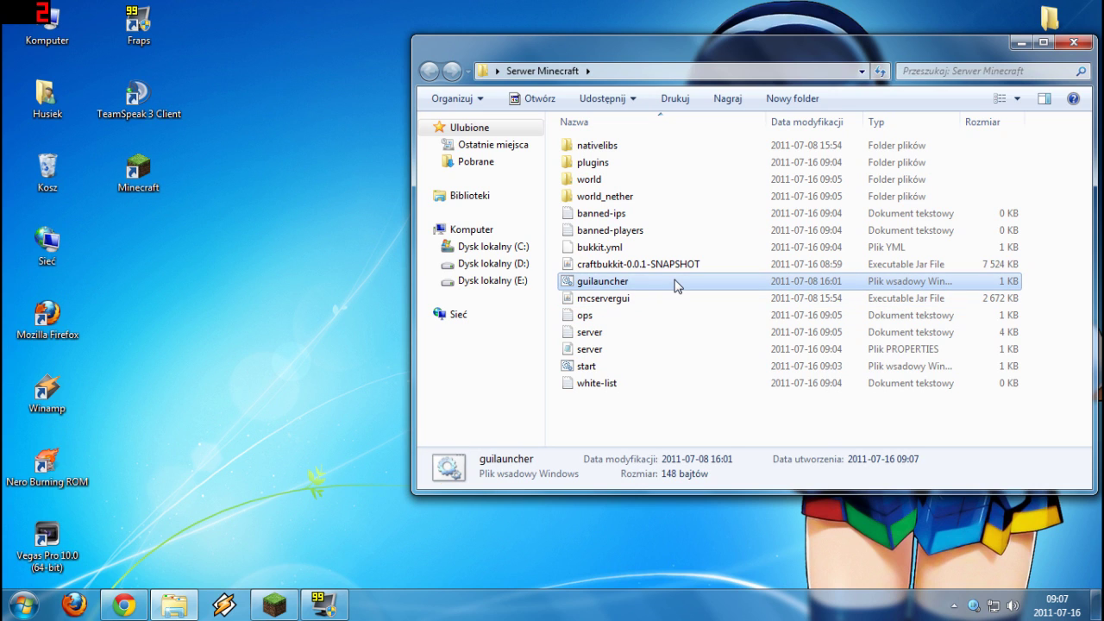
left_click_drag(675, 286, 280, 297)
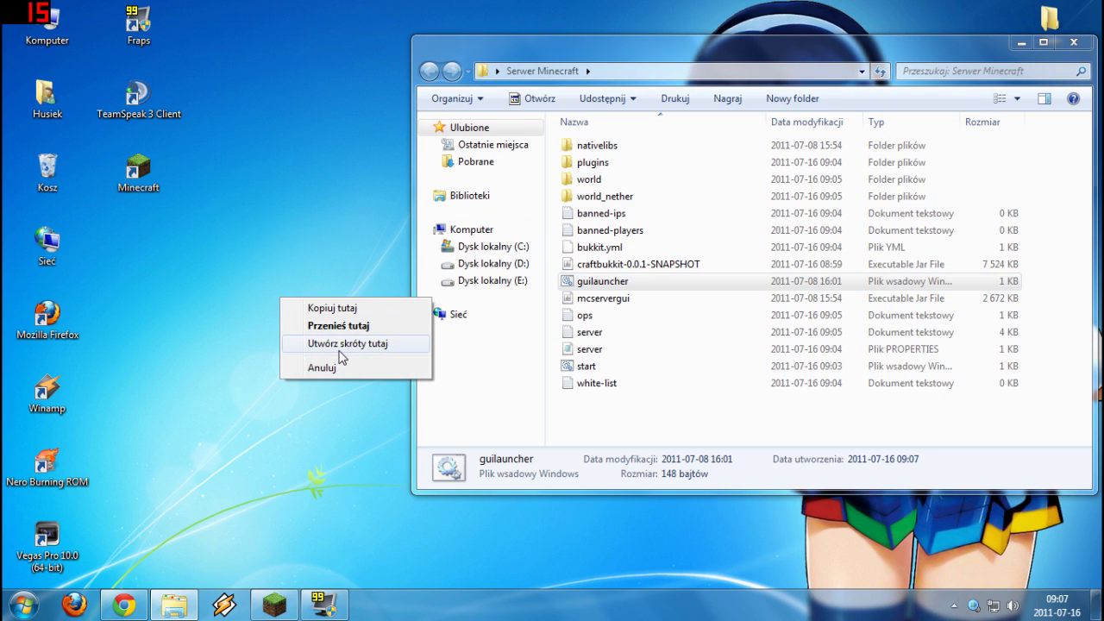
left_click(342, 357)
right_click(333, 256)
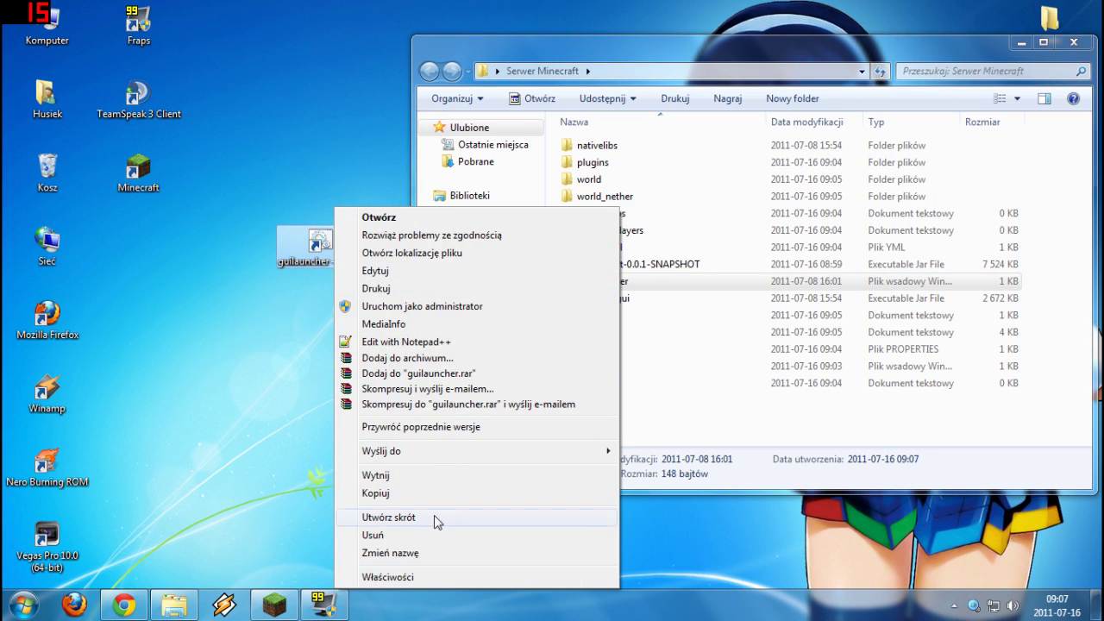
left_click(426, 552)
type("Serwer")
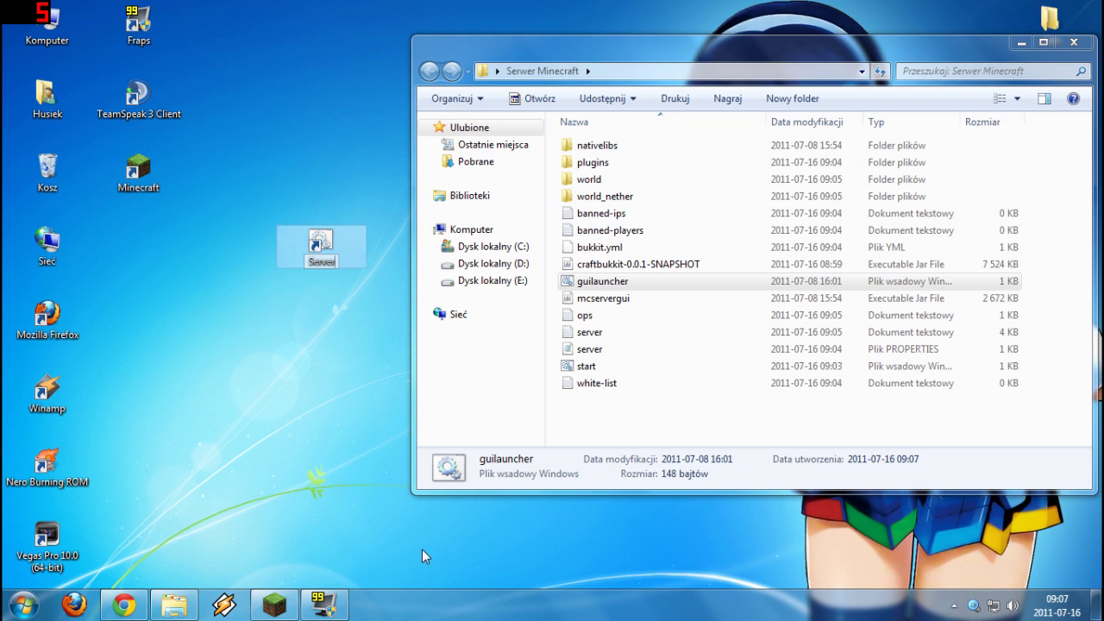
key("Return")
Step: Minimize the server folder window and launch MC Server GUI from the new desktop shortcut
left_click_drag(752, 48, 731, 49)
left_click(998, 42)
double_click(342, 249)
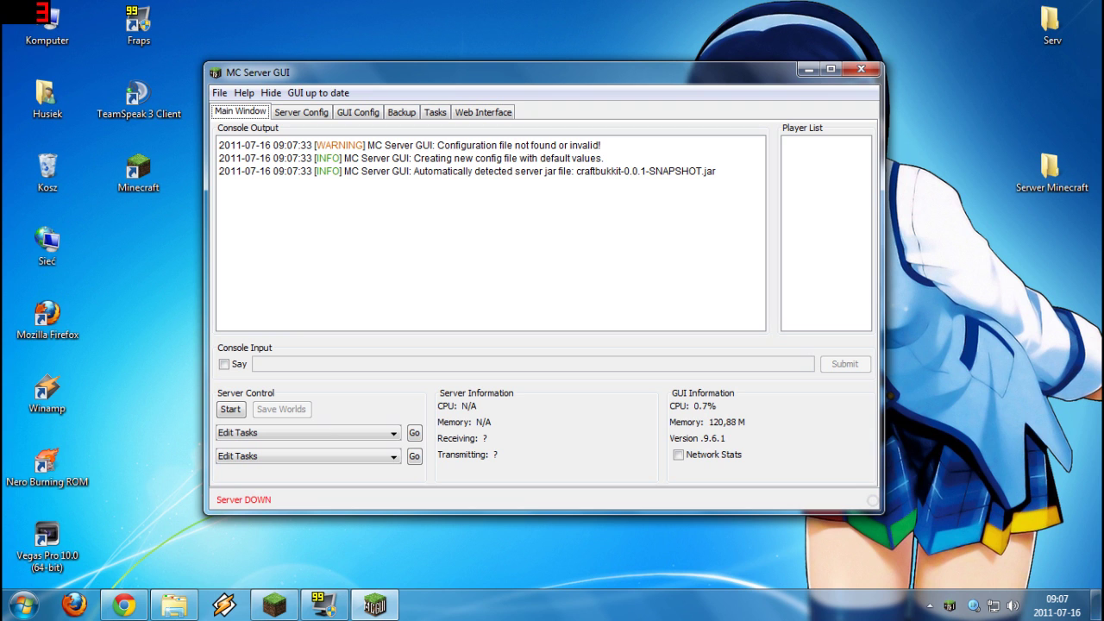
left_click_drag(458, 72, 470, 57)
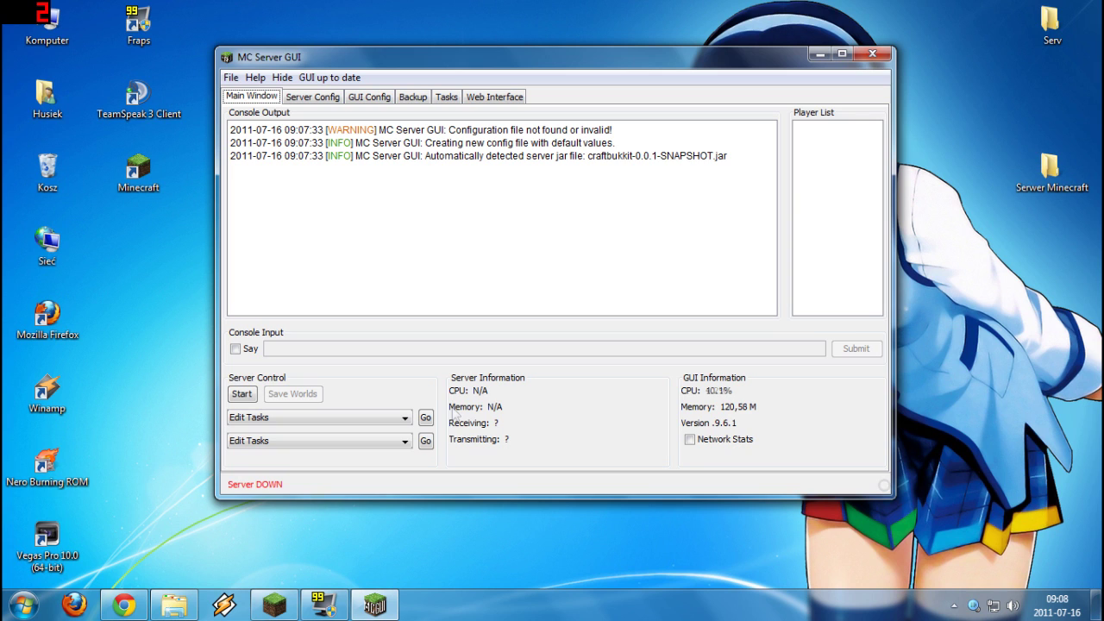
Step: In the server configuration, set the Xmx memory to 2048M and disable the Use Proxy option
left_click(311, 97)
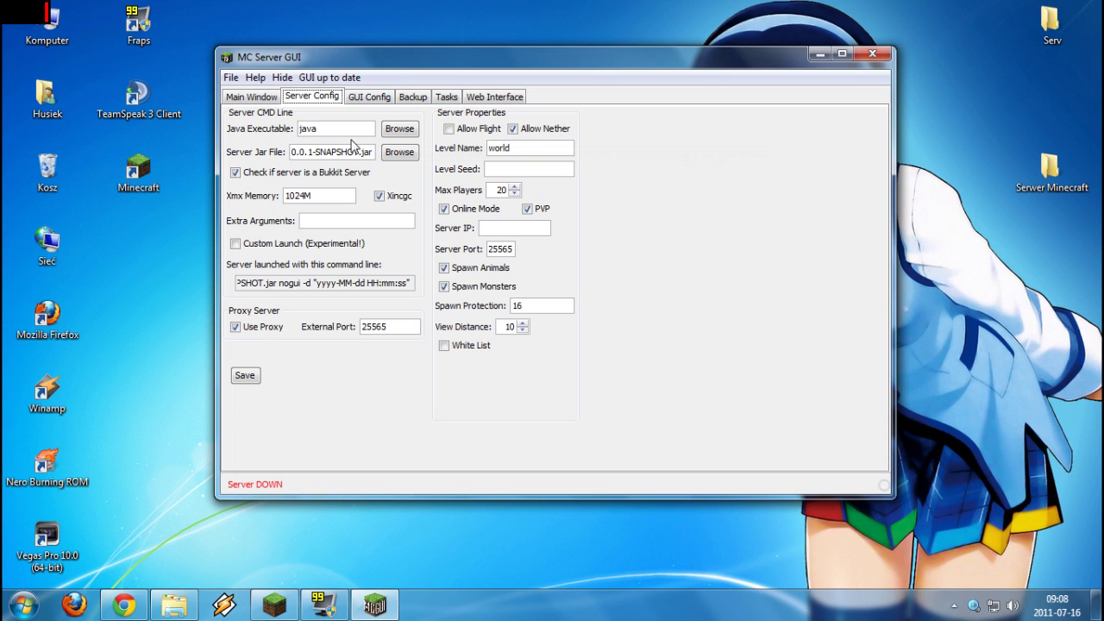
double_click(298, 196)
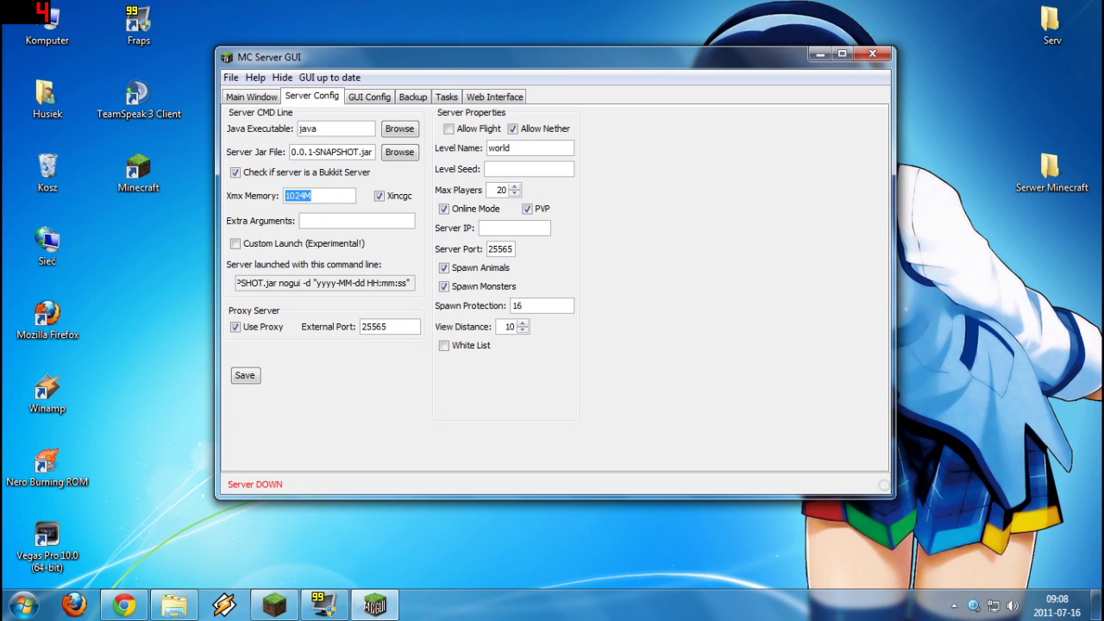
left_click(309, 196)
key("BackSpace")
key("BackSpace")
key("BackSpace")
key("BackSpace")
type("2048")
left_click(236, 328)
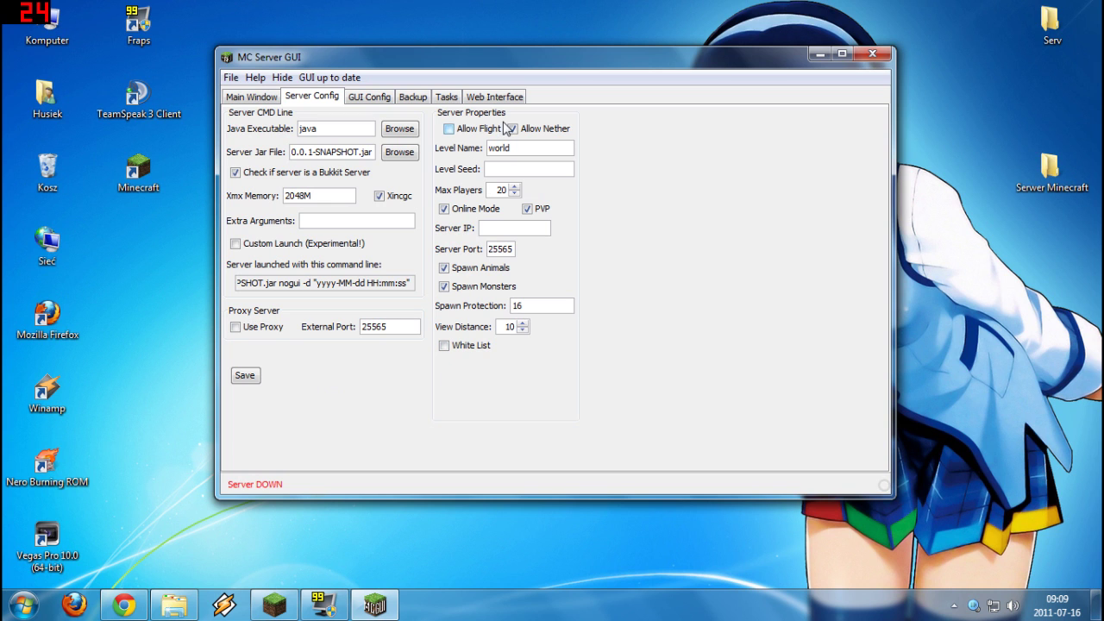
left_click_drag(504, 70, 474, 92)
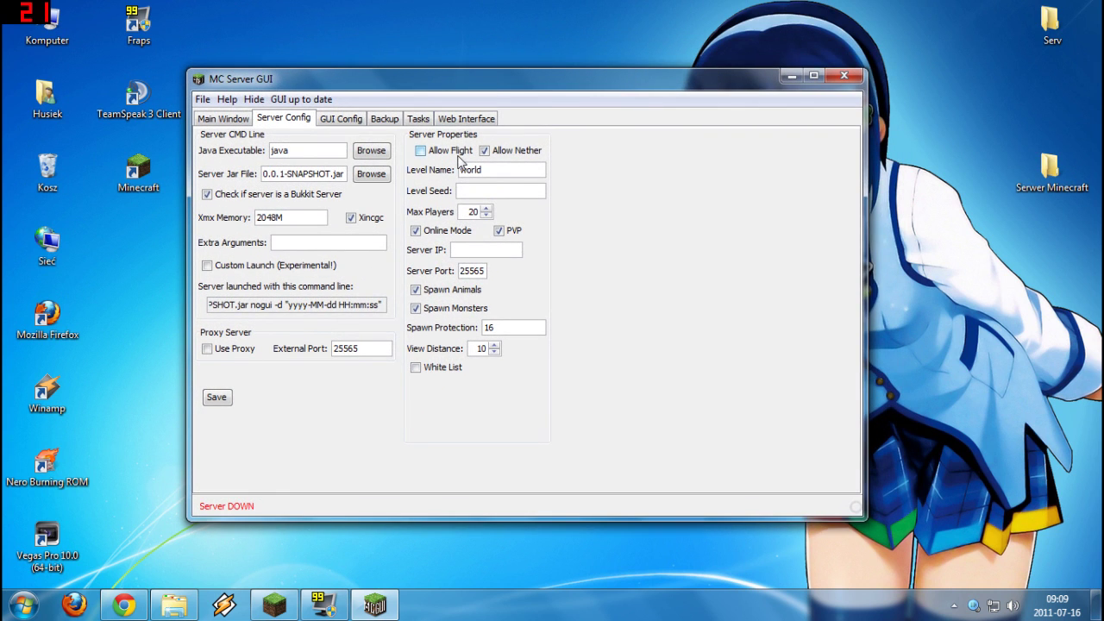